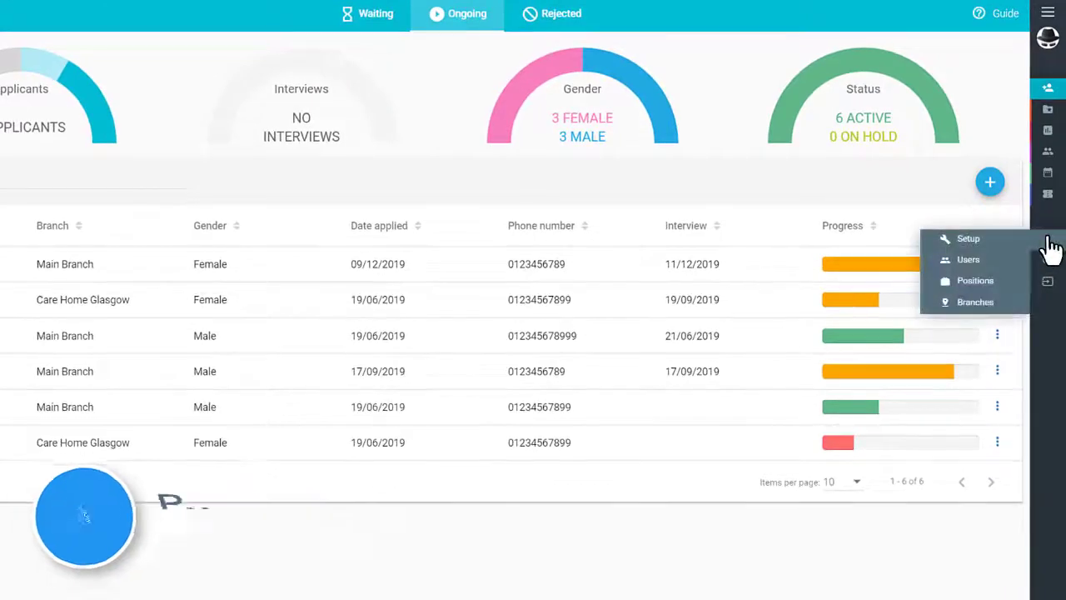
Step: Open the Care Worker position from the positions list, after previewing the blank new-position form and cancelling it
click(987, 283)
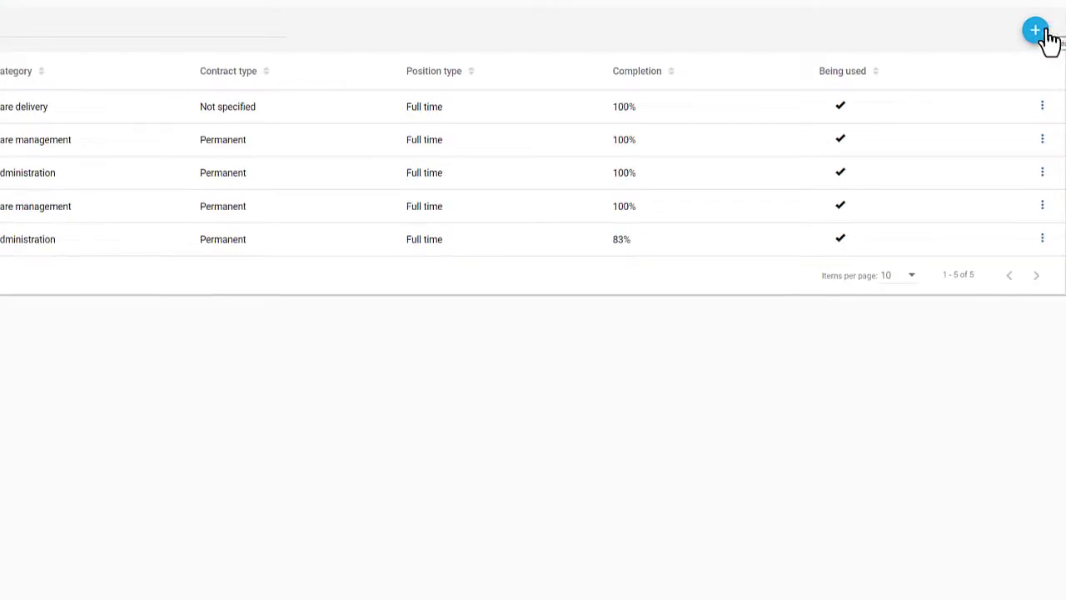
click(1048, 35)
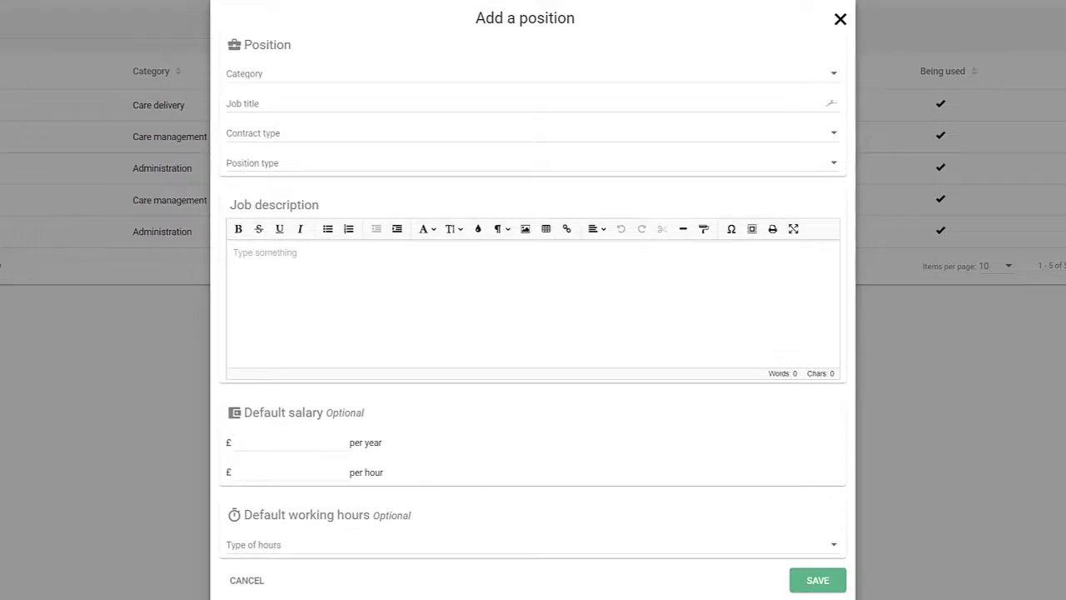
click(249, 583)
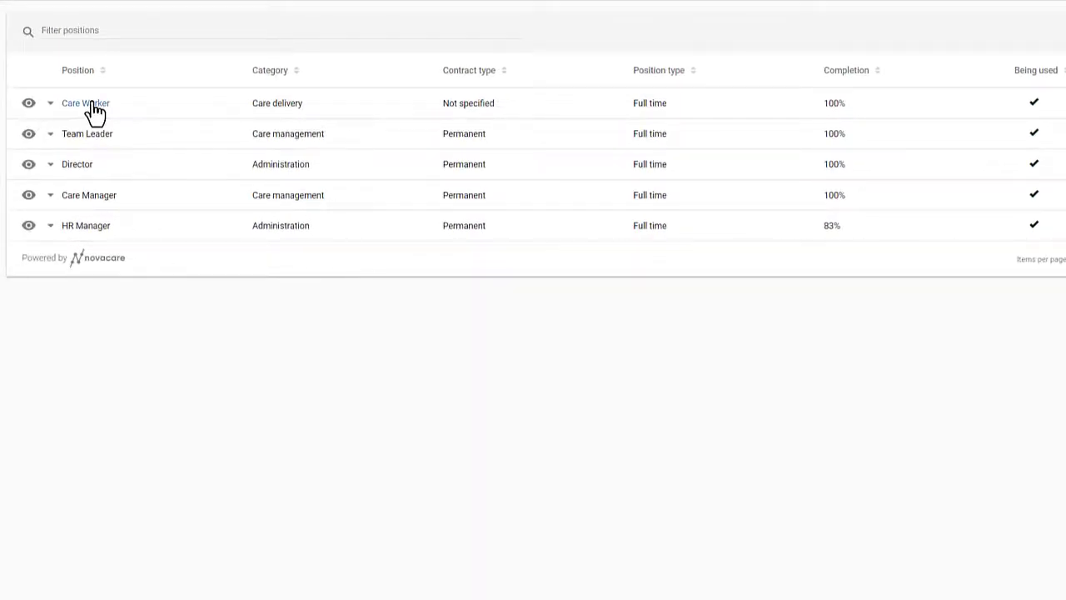
click(94, 105)
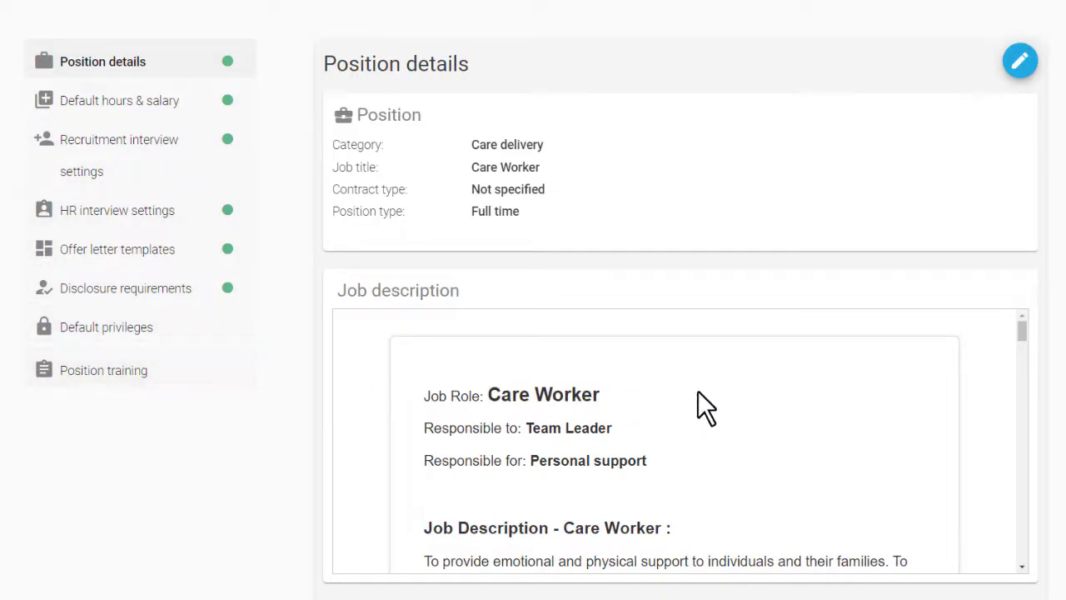
Step: Edit the Care Worker position details and change the job title to Personal Assistant
click(1021, 64)
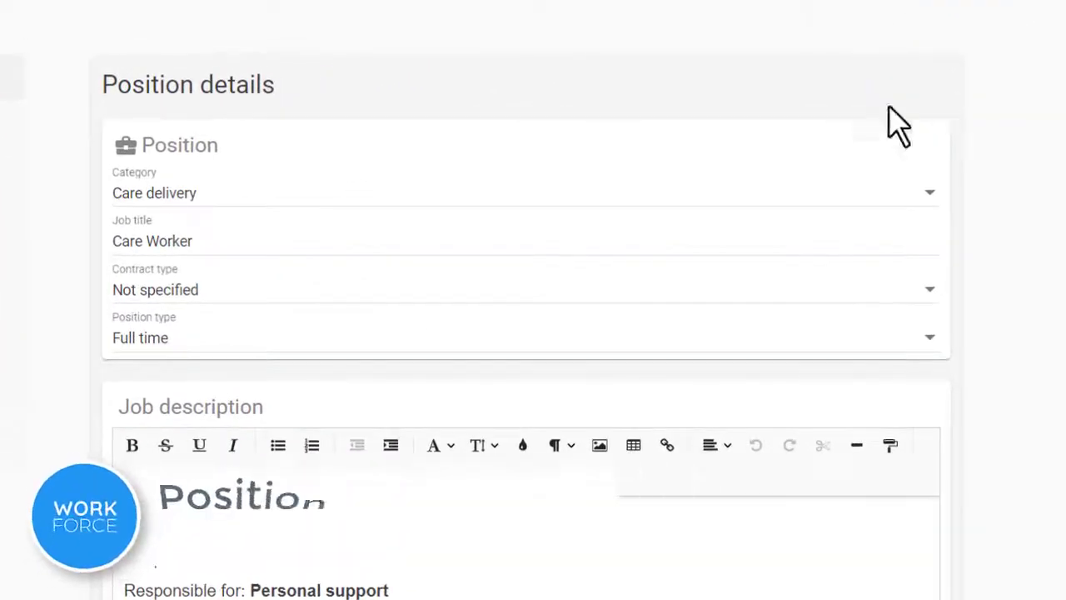
click(228, 242)
key(BackSpace)
key(BackSpace)
key(BackSpace)
key(BackSpace)
key(BackSpace)
key(BackSpace)
key(BackSpace)
key(BackSpace)
key(BackSpace)
key(BackSpace)
key(BackSpace)
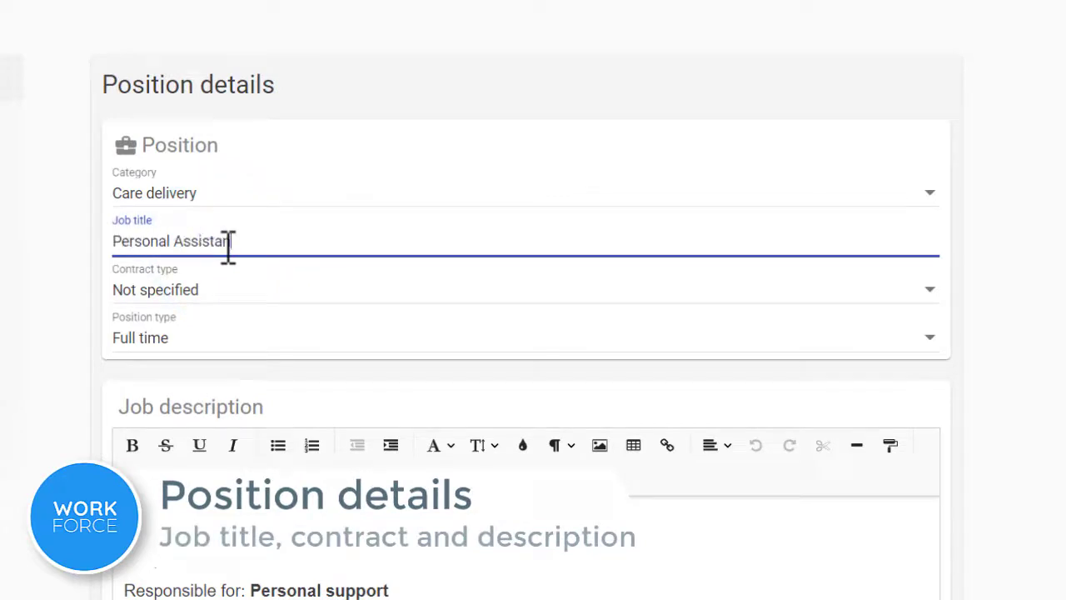
Step: Choose the Permanent contract type, look through the job description, and cancel the position details edit
click(250, 289)
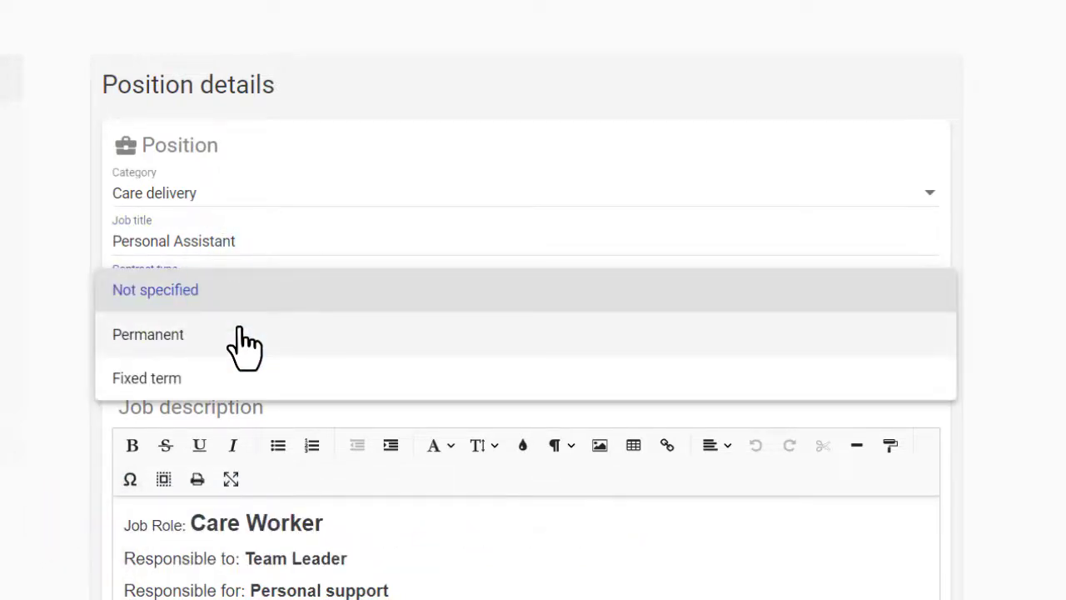
click(244, 333)
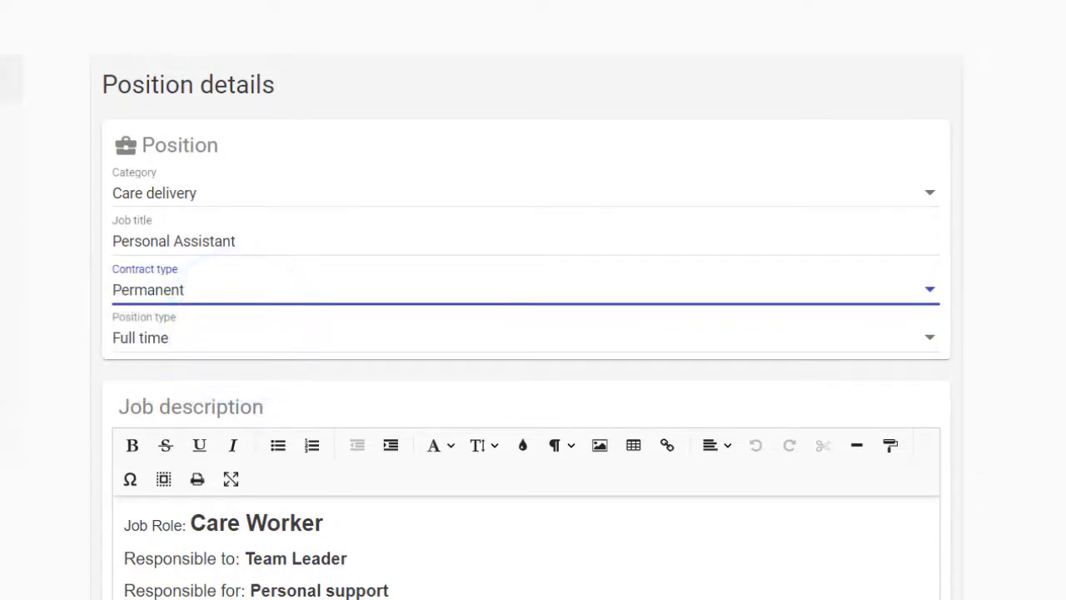
scroll(533, 334, down, 18)
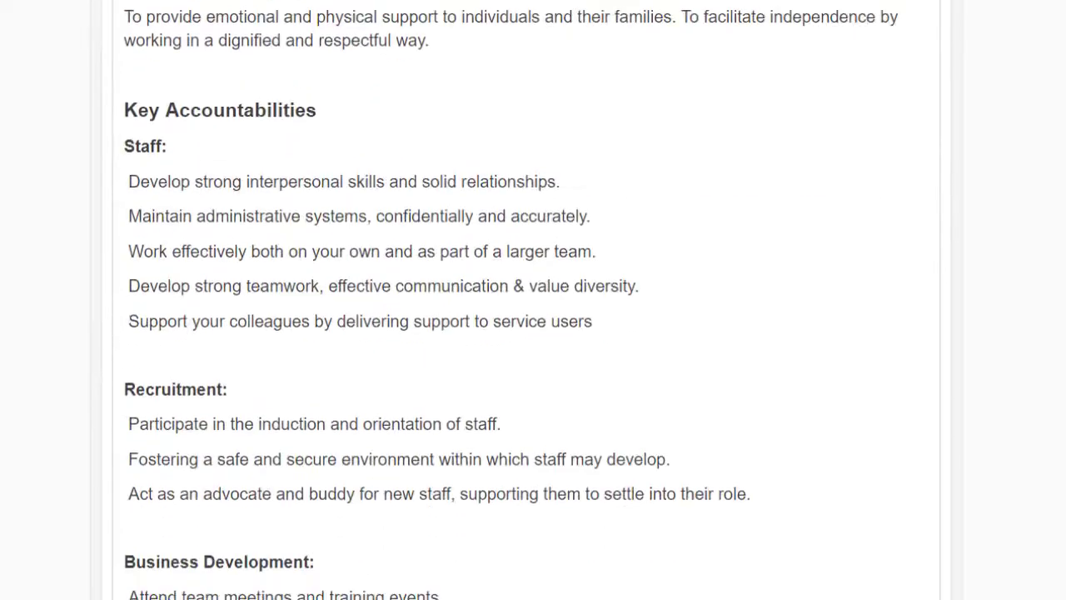
scroll(533, 333, down, 12)
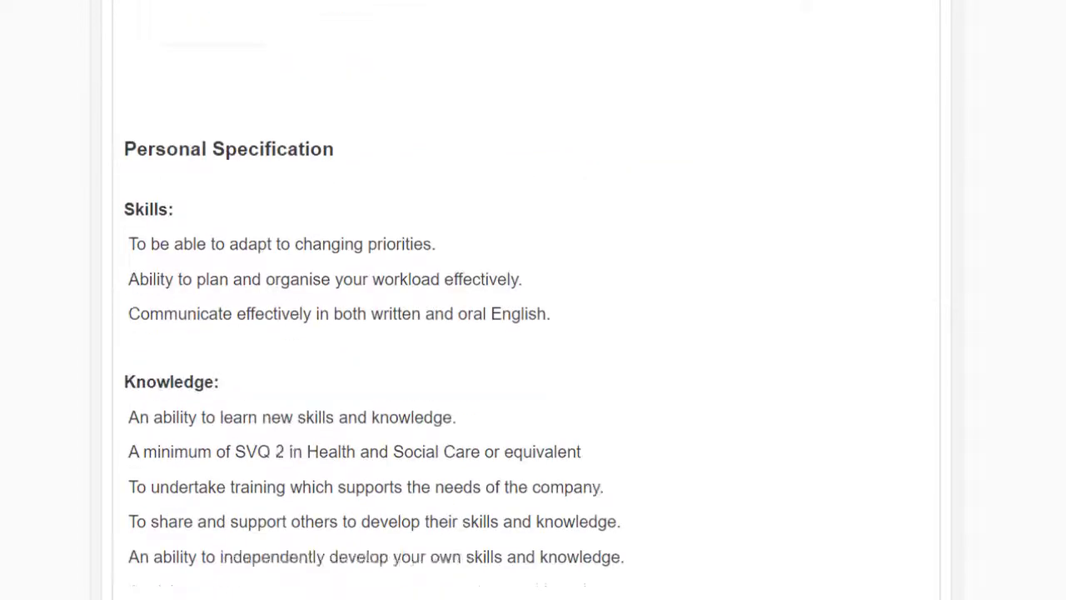
scroll(533, 333, down, 5)
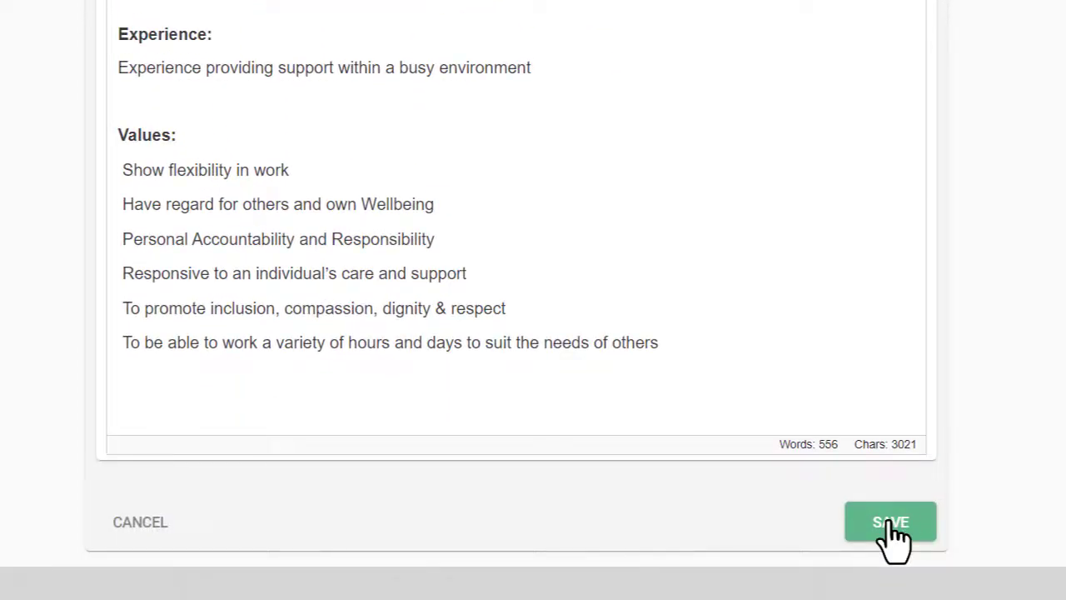
click(158, 525)
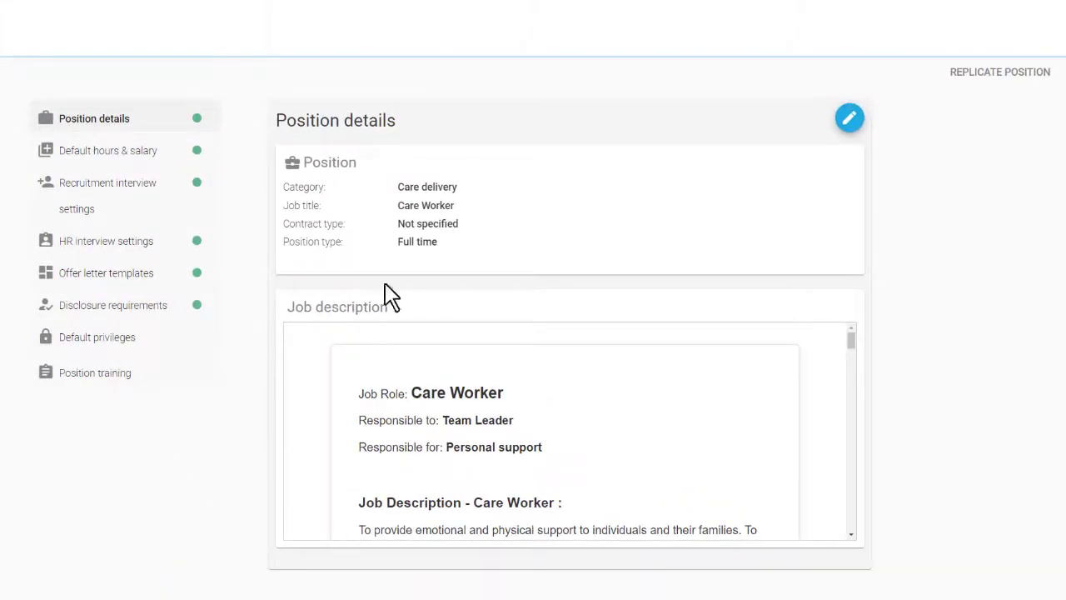
Step: In the default hours and salary, set the hourly pay to £10, clear the yearly salary, and save
click(146, 160)
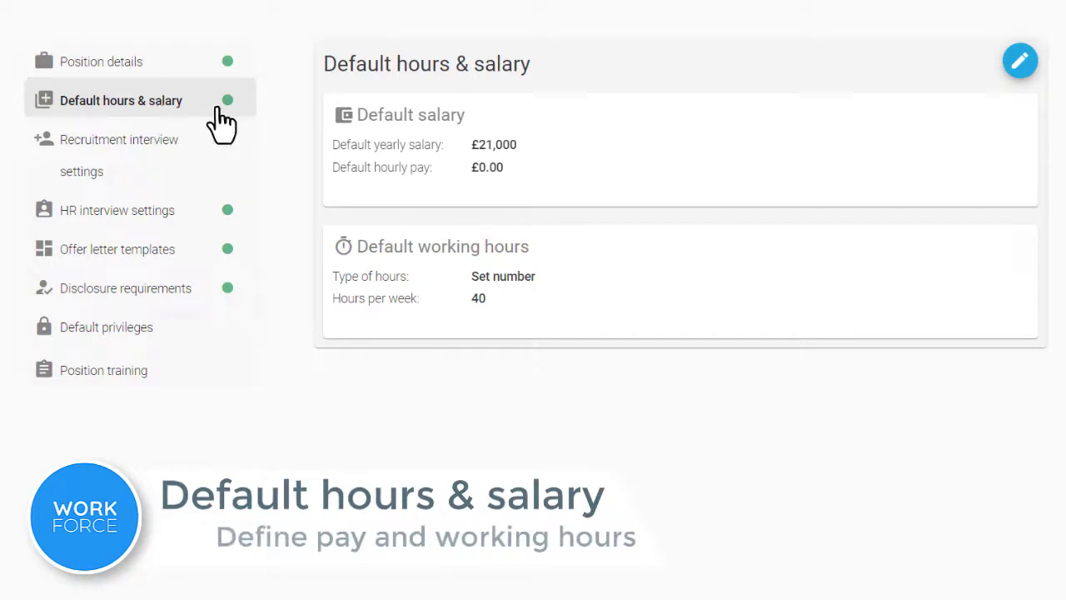
click(1021, 63)
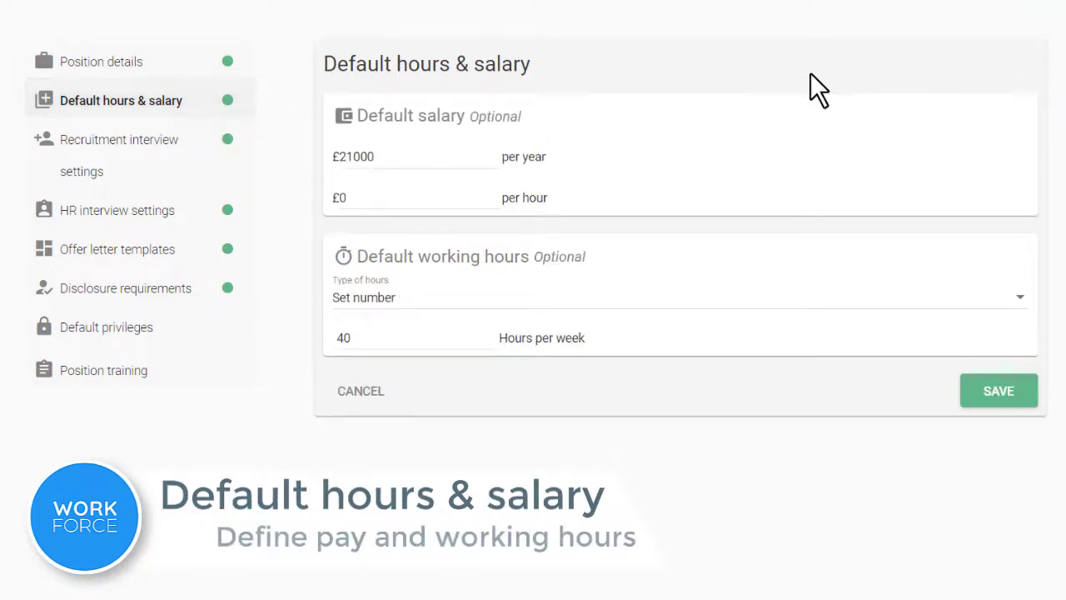
click(363, 195)
key(BackSpace)
text(1)
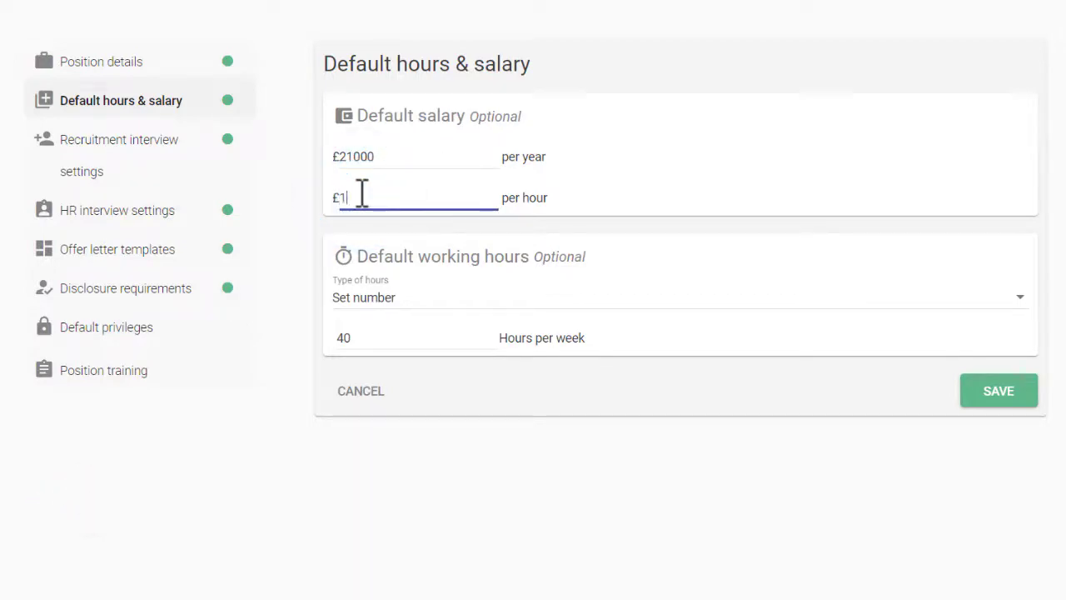
drag(414, 152, 324, 153)
key(BackSpace)
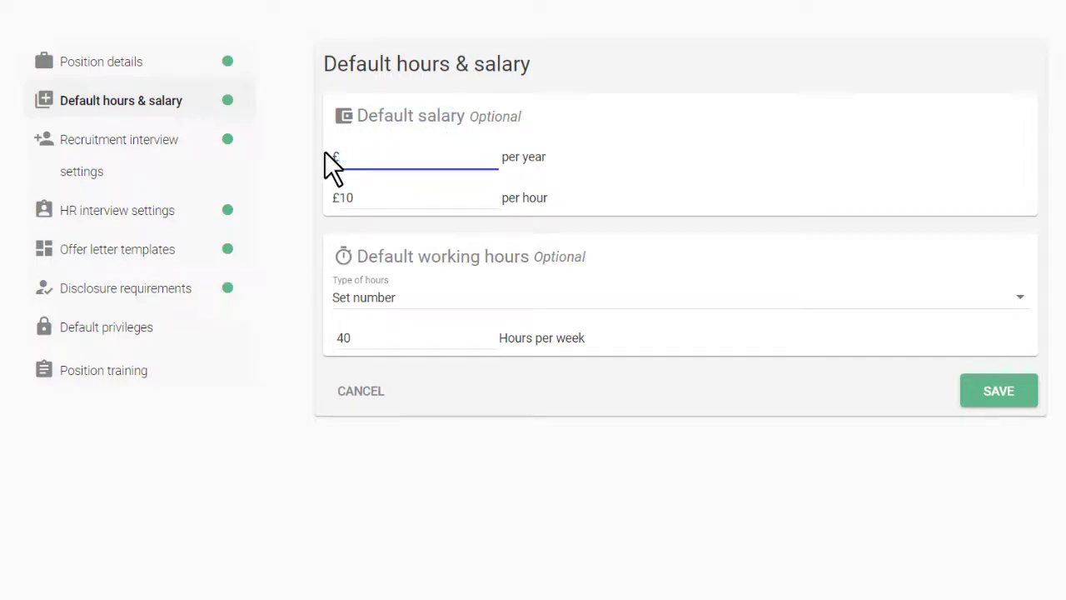
click(1002, 392)
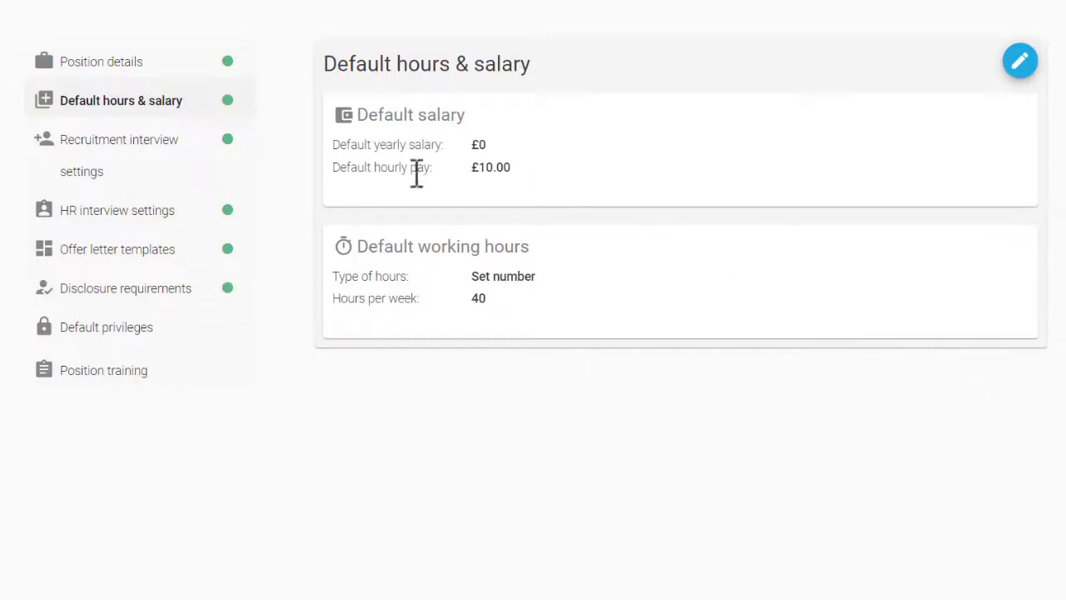
Step: Set the minimum interview score in the recruitment interview settings to 60% and save it
click(156, 140)
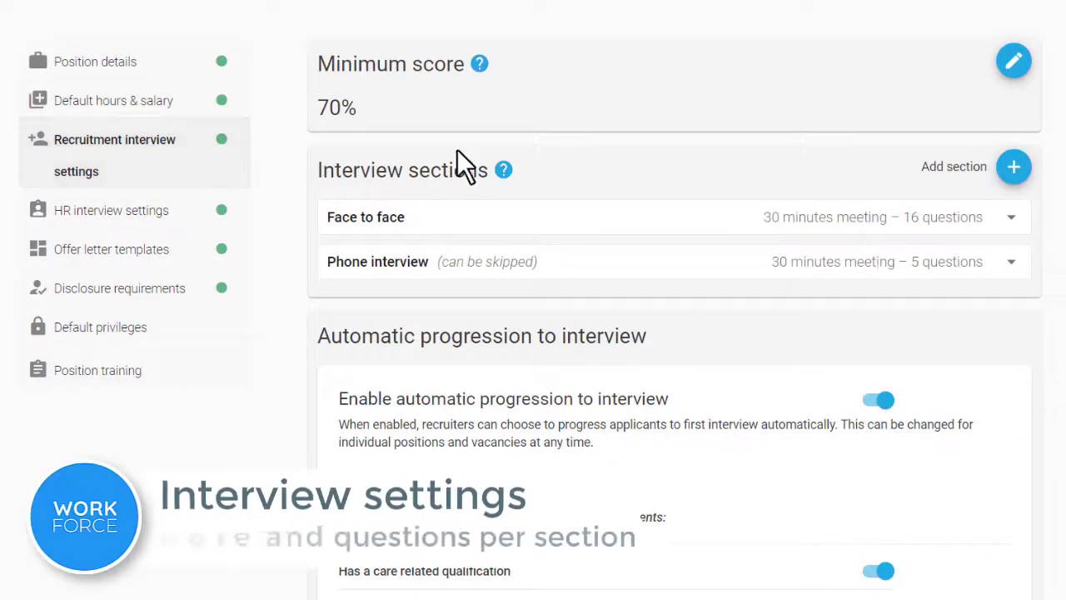
click(1014, 63)
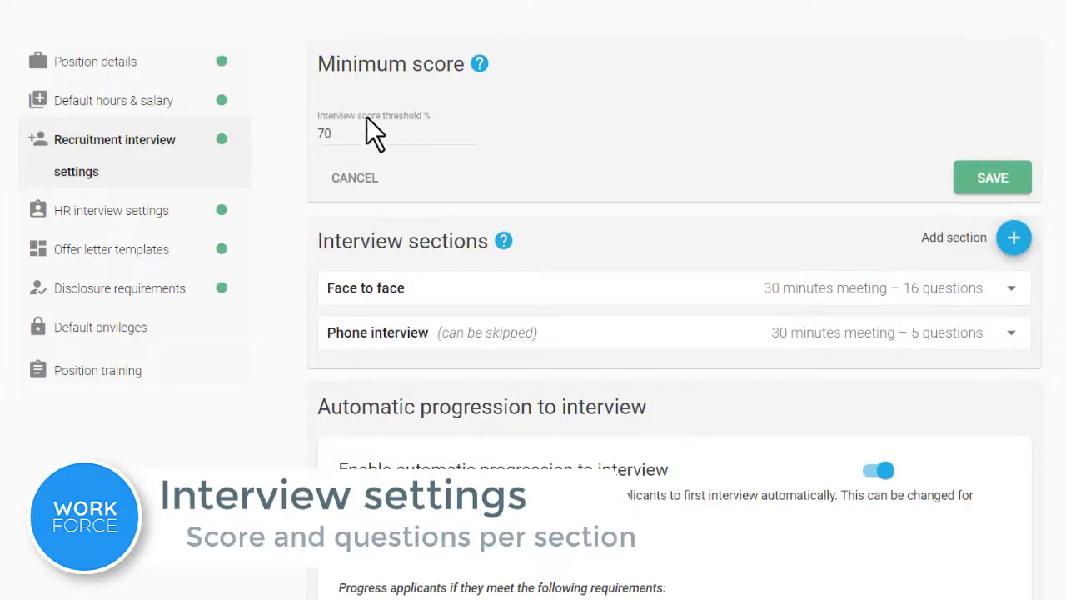
double_click(332, 135)
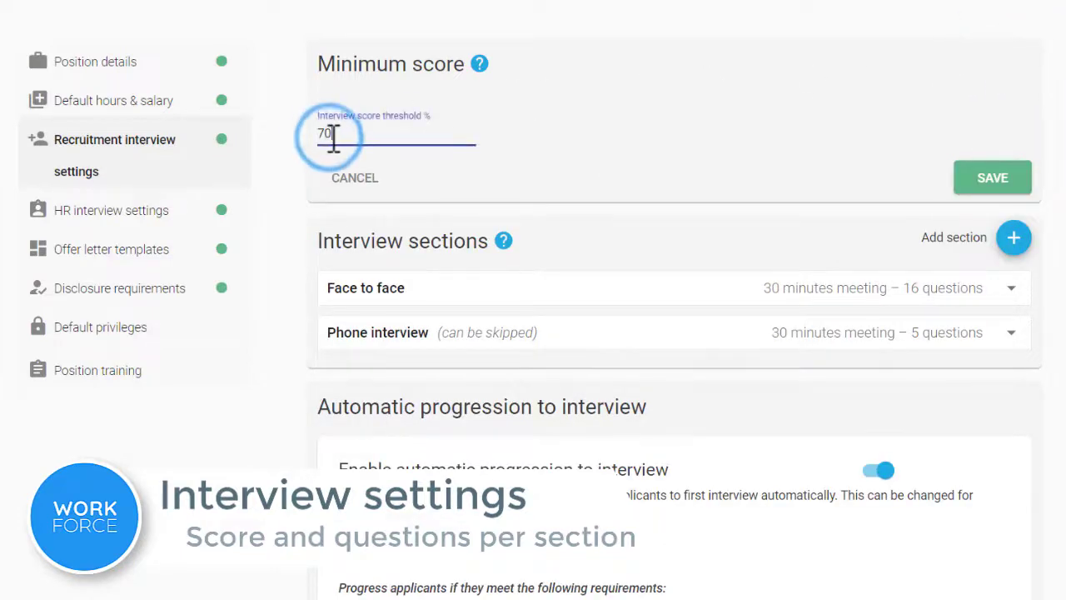
key(BackSpace)
text(6)
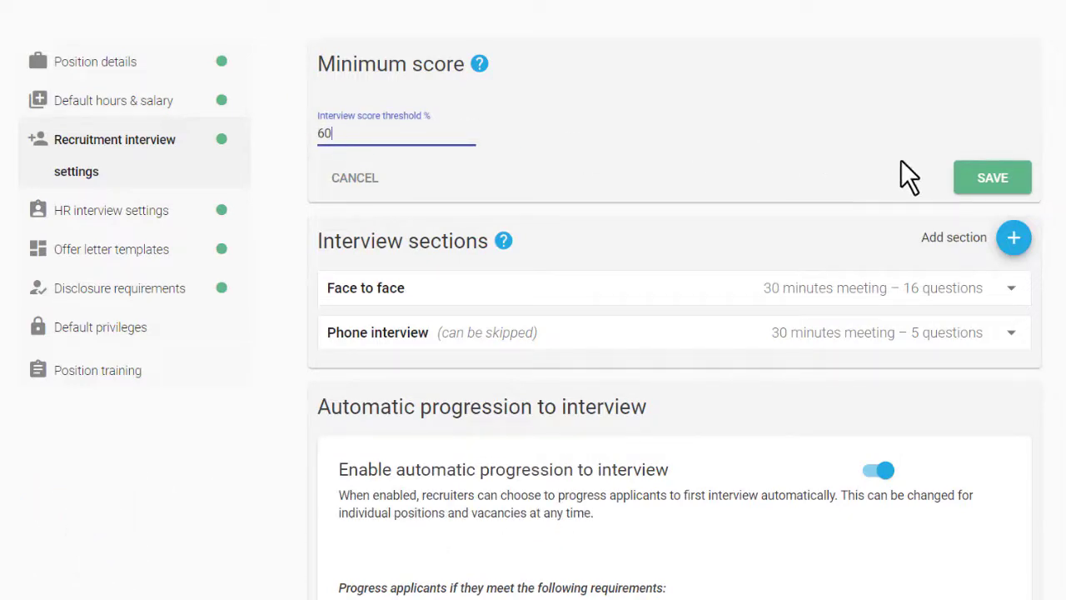
click(988, 182)
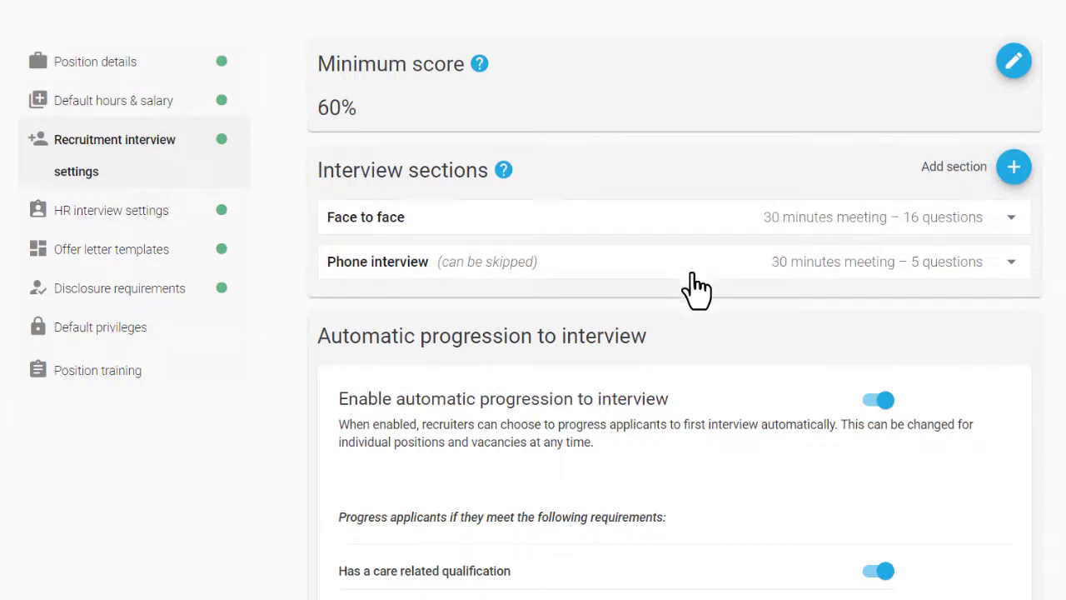
Step: Review the questions in the Face to face interview section and collapse it again
click(1011, 220)
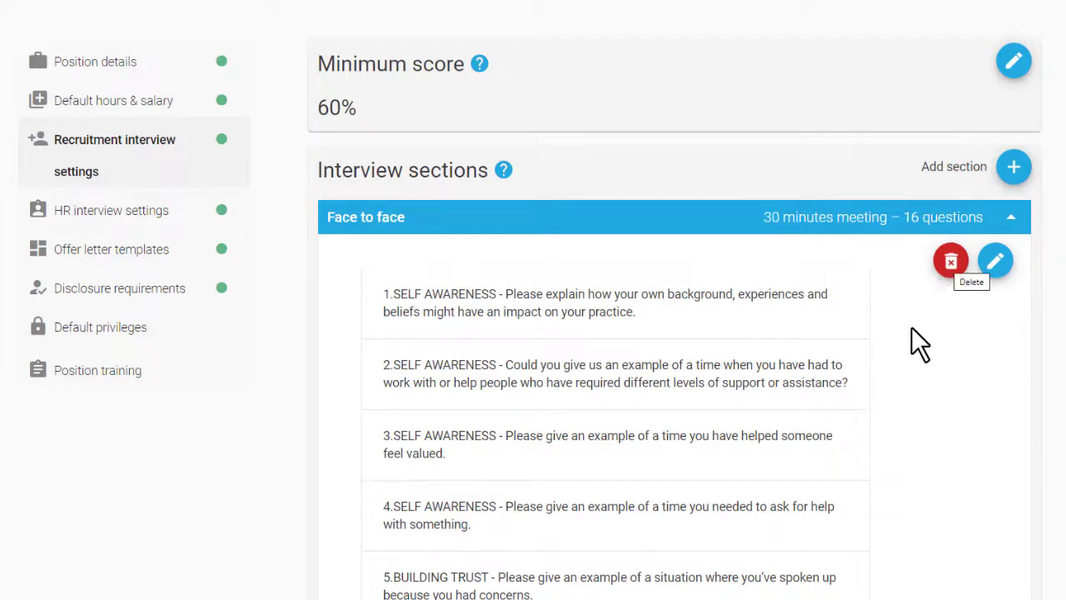
scroll(896, 378, down, 2)
scroll(896, 378, down, 4)
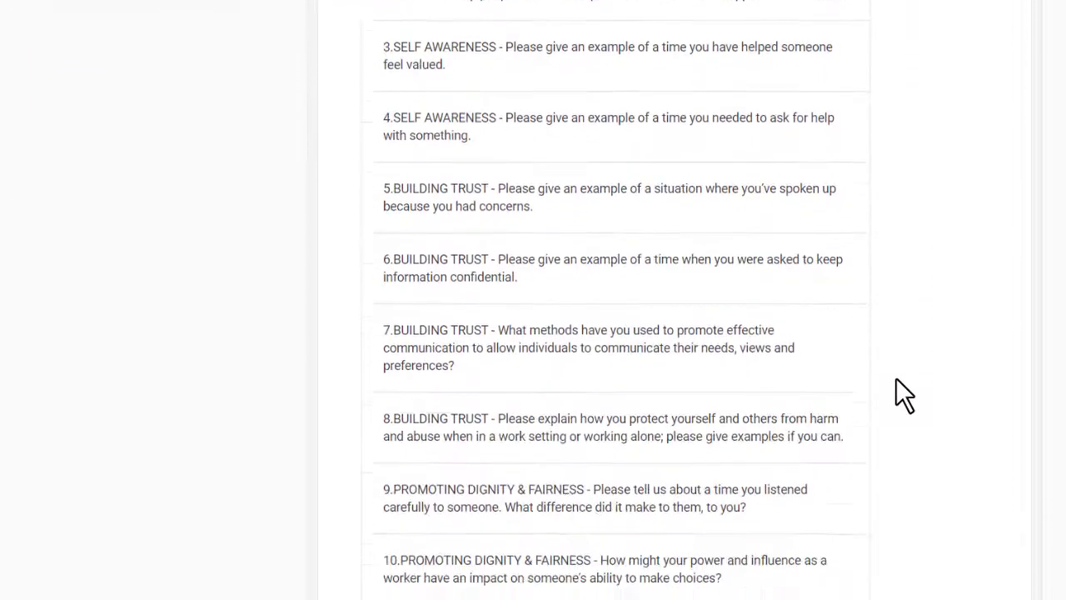
scroll(896, 378, up, 6)
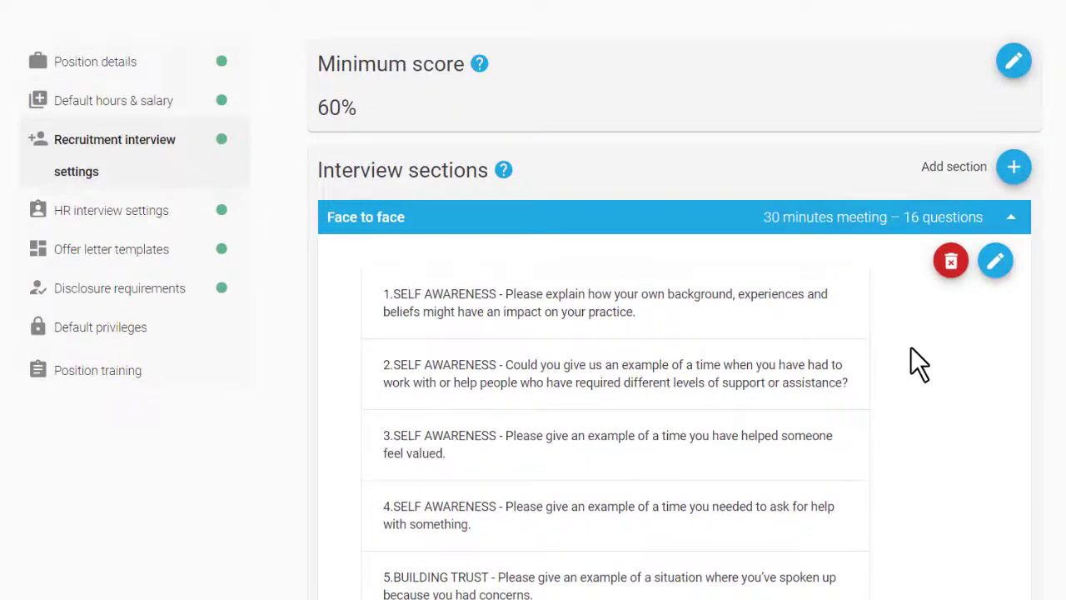
click(1014, 218)
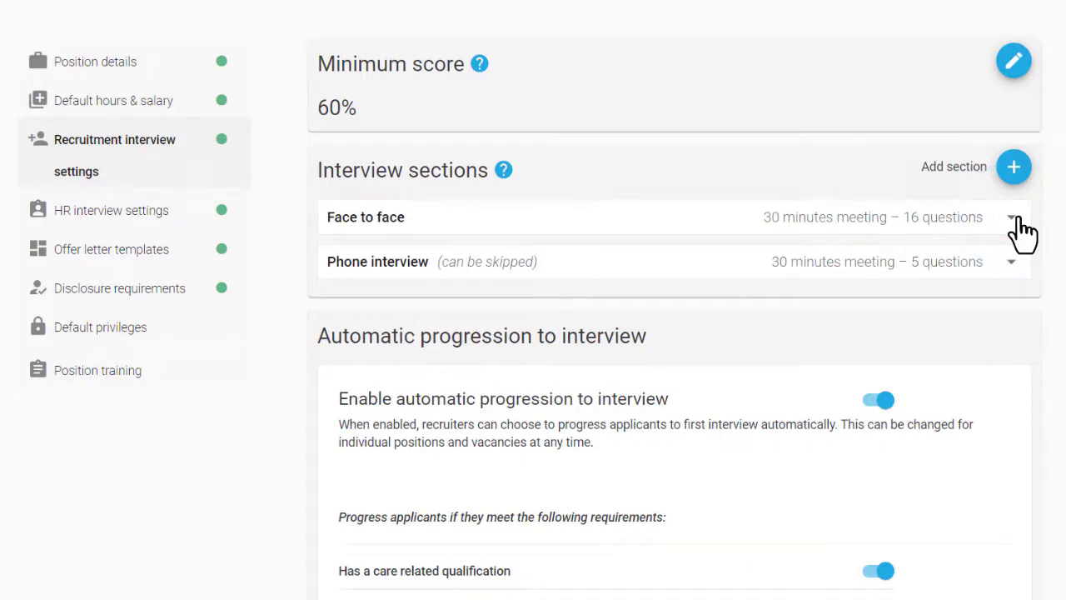
Step: Switch automatic progression to interview off and back on, and require applicants to be a driver with a car
click(877, 408)
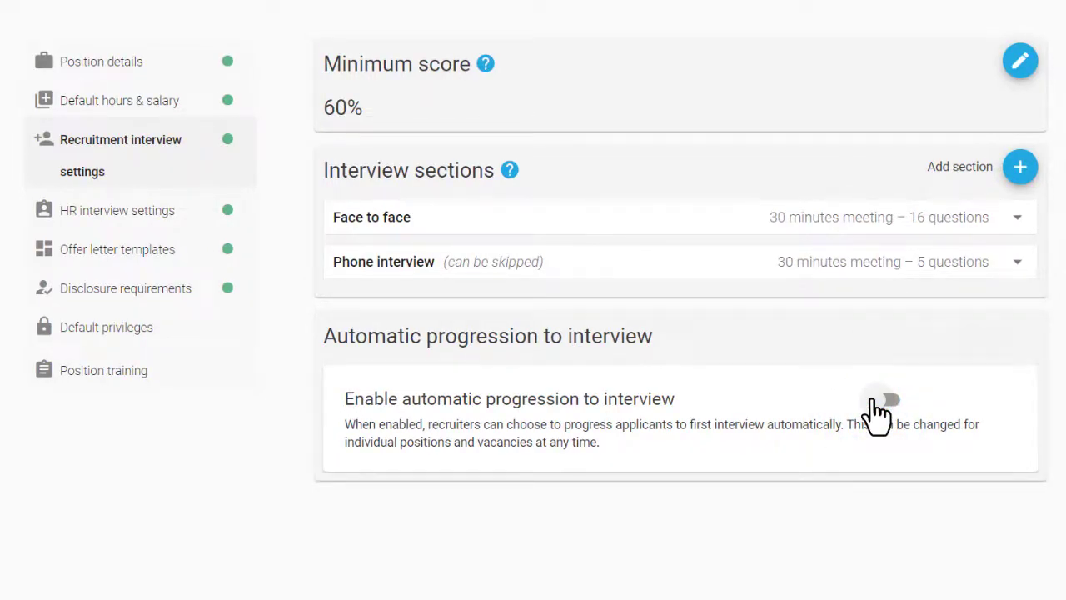
click(881, 403)
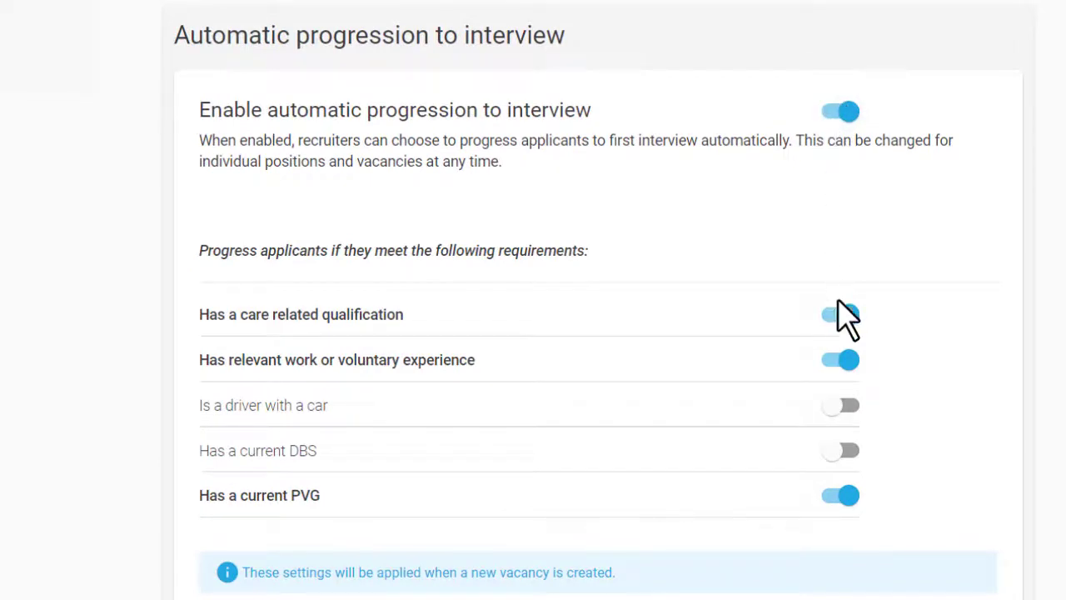
click(835, 405)
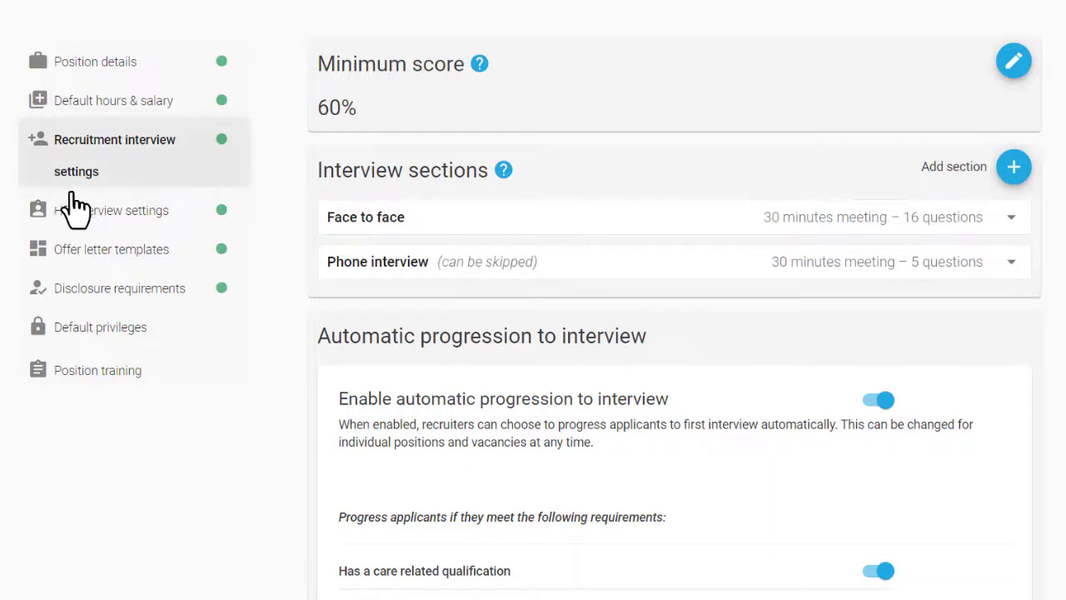
Step: Open Offer Template 1 among the position's offer letter templates for editing
click(114, 250)
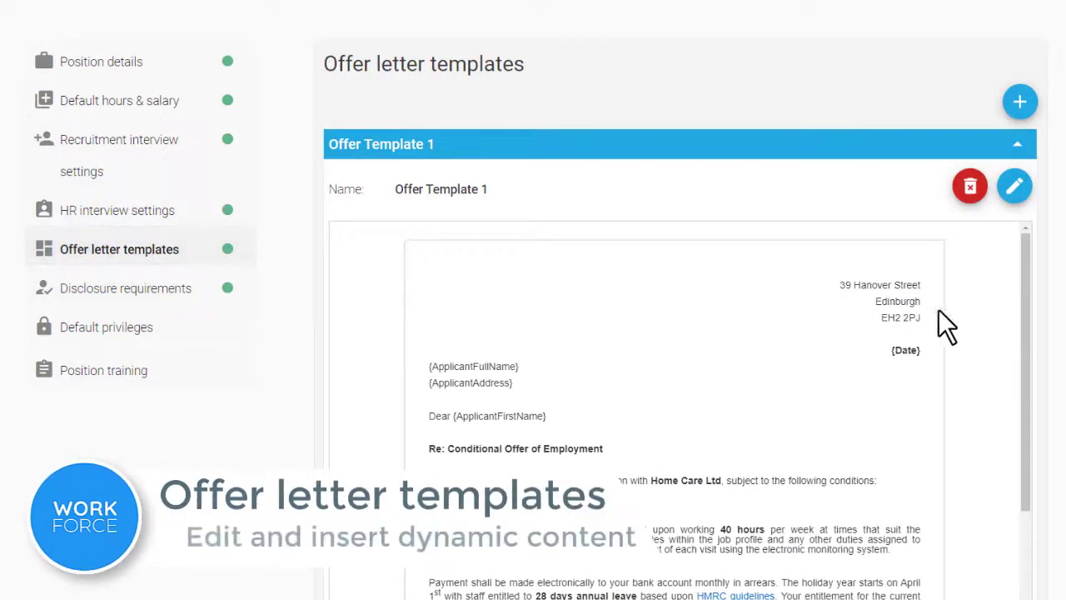
click(1014, 186)
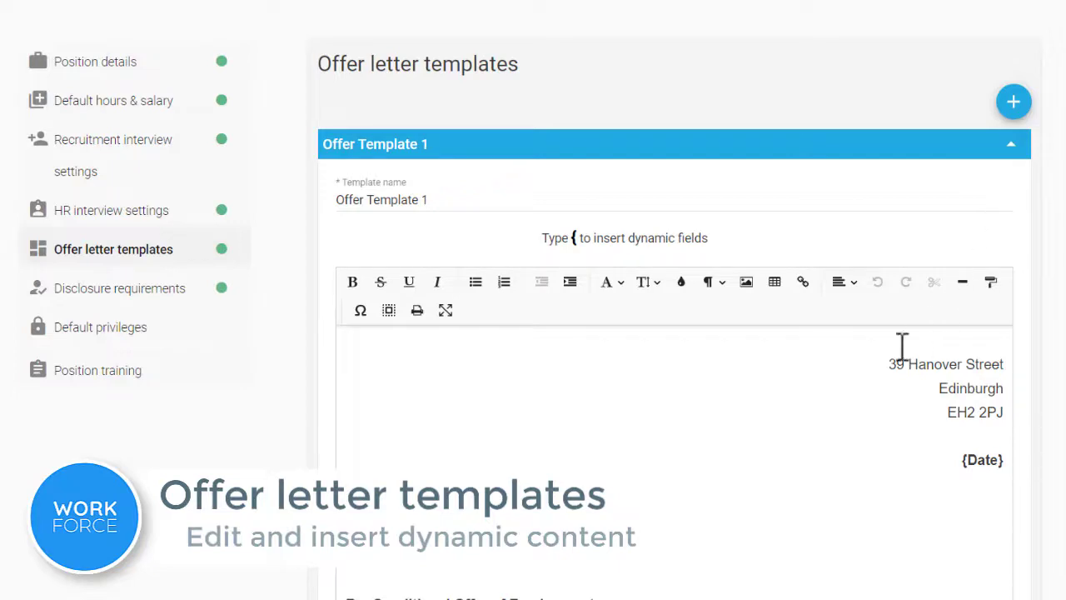
scroll(675, 333, down, 4)
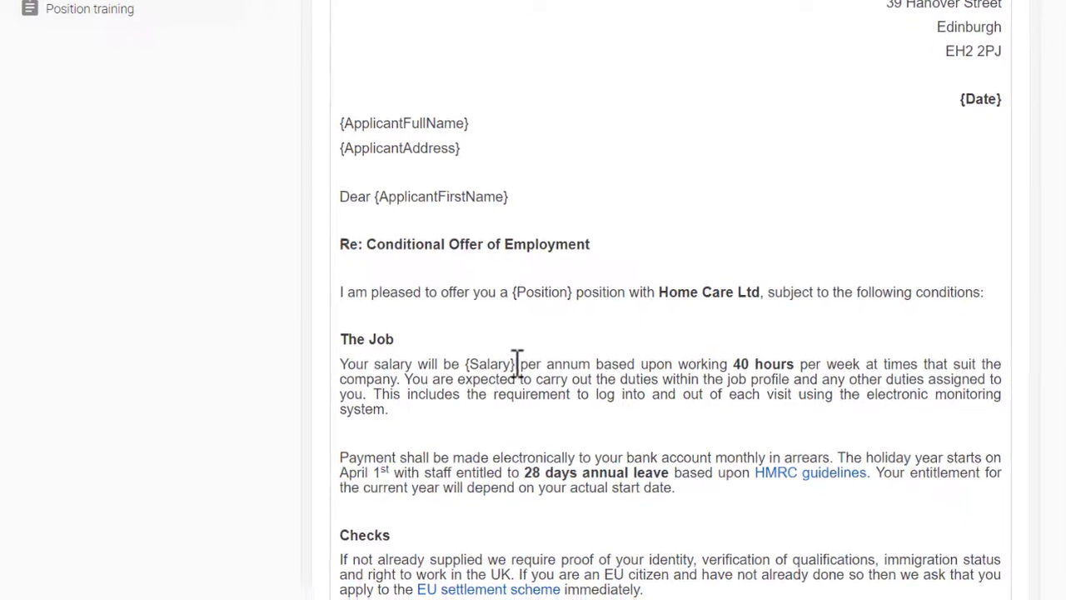
Step: Replace the {Salary} placeholder in the offer letter's The Job paragraph with the {HourlyRate} placeholder
click(382, 223)
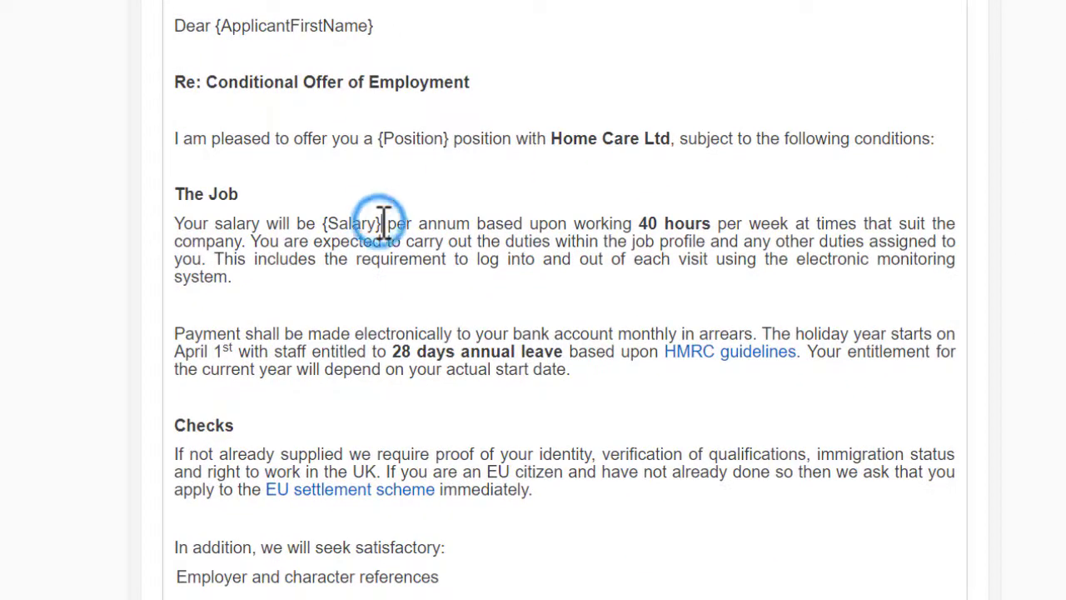
key(BackSpace)
key(BackSpace)
key(BackSpace)
key(BackSpace)
key(BackSpace)
key(BackSpace)
key(BackSpace)
key(BackSpace)
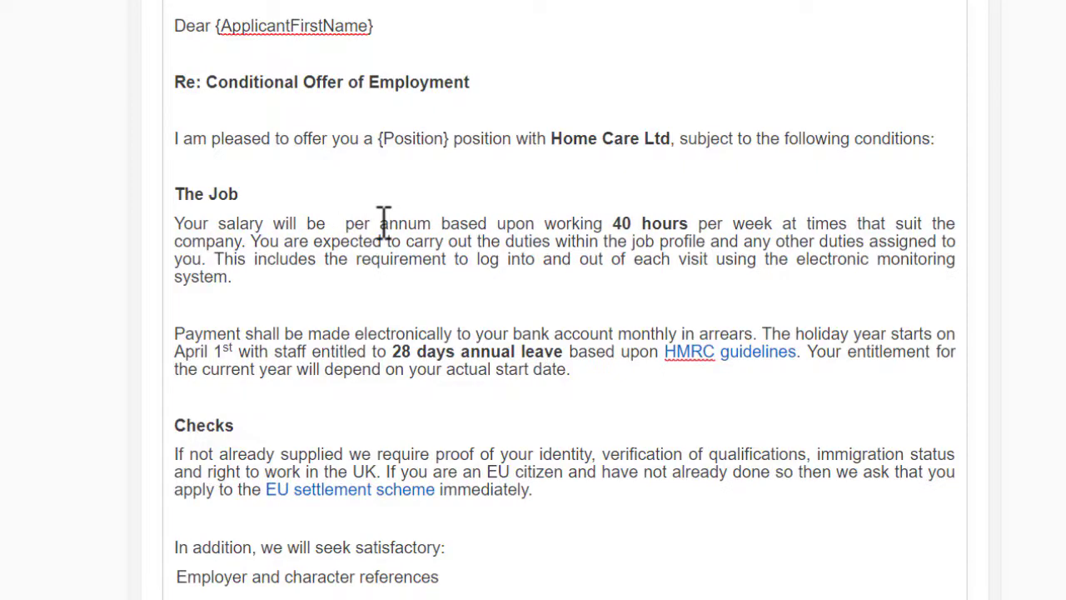
key(ctrl+space)
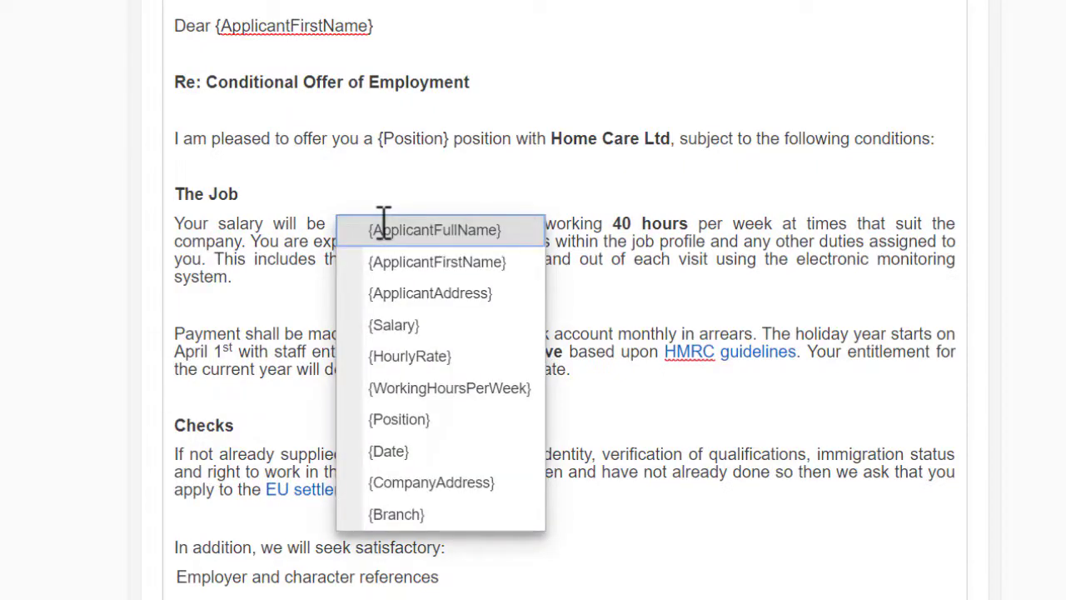
click(411, 356)
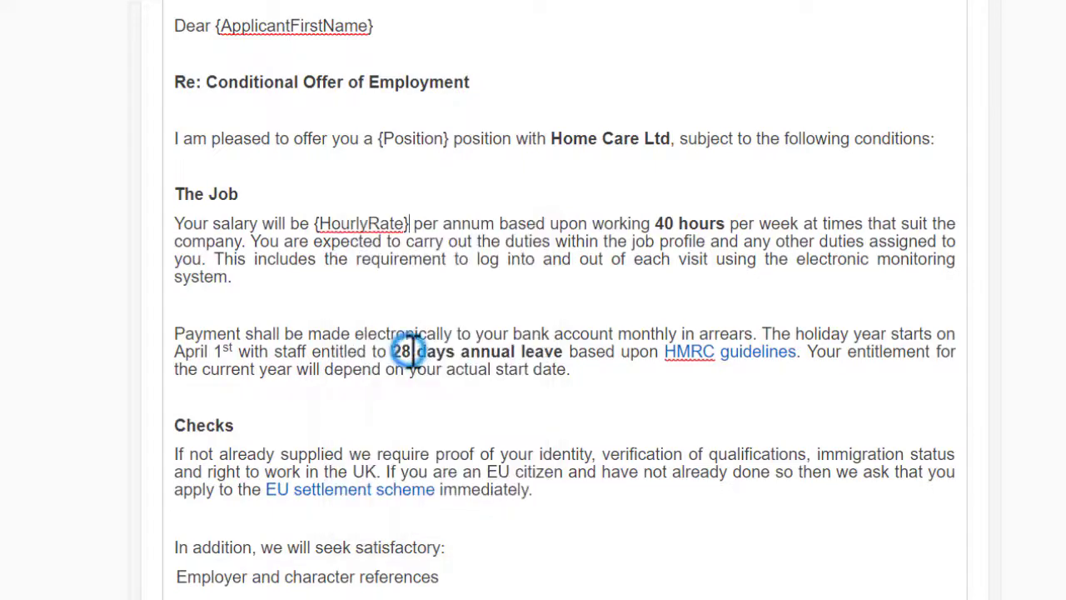
Step: Change "per annum" to "per hour" after the pay placeholder in The Job paragraph
click(493, 223)
key(BackSpace)
key(BackSpace)
key(BackSpace)
key(BackSpace)
key(BackSpace)
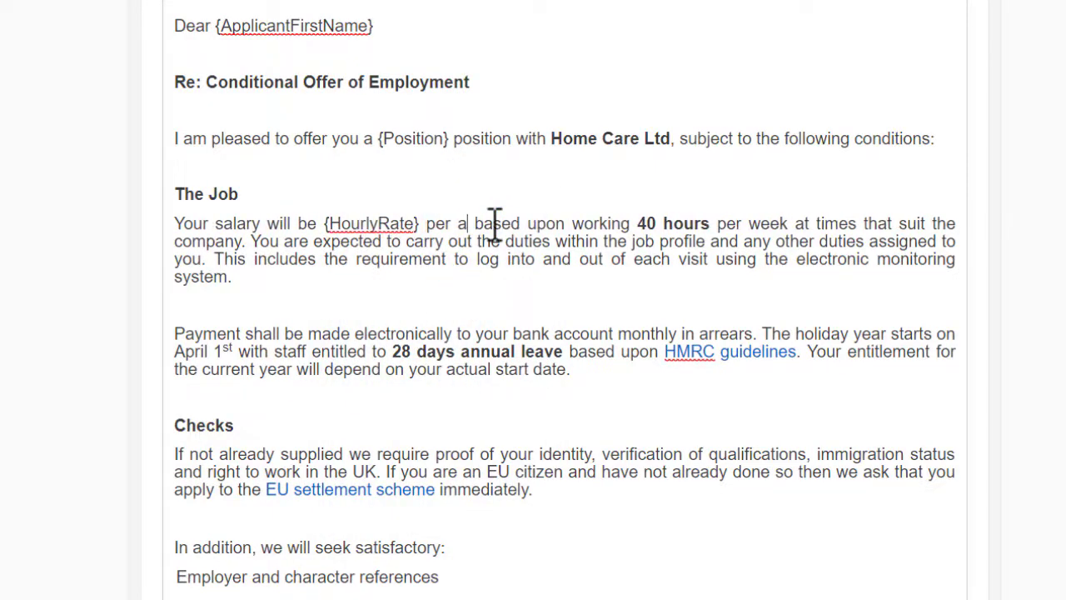
text(hour)
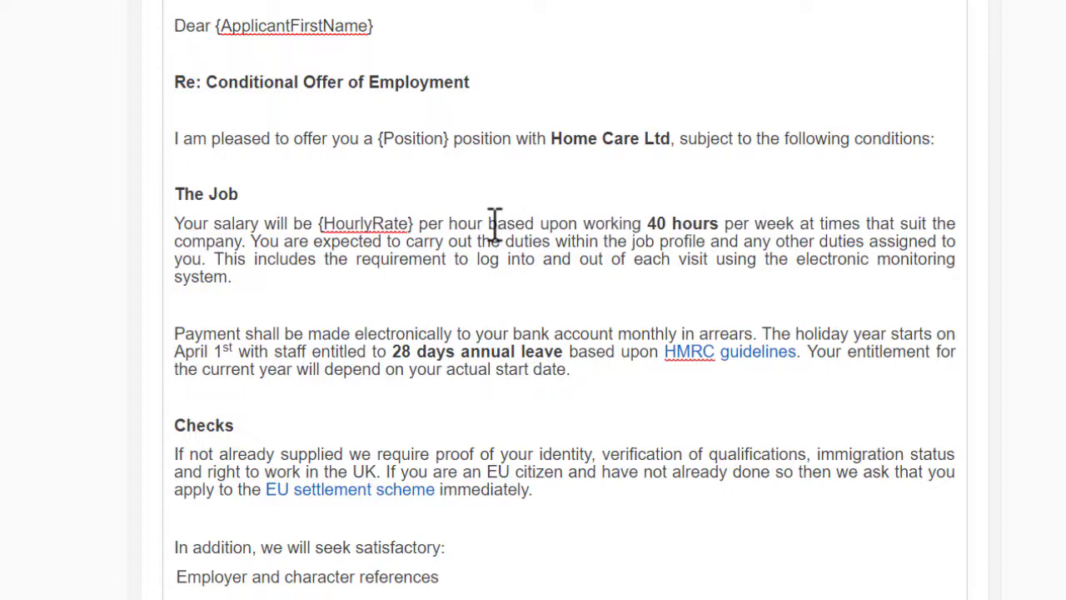
Step: Preview the edited offer letter with sample applicant data, then return to the editor and discard the template changes
scroll(999, 333, down, 5)
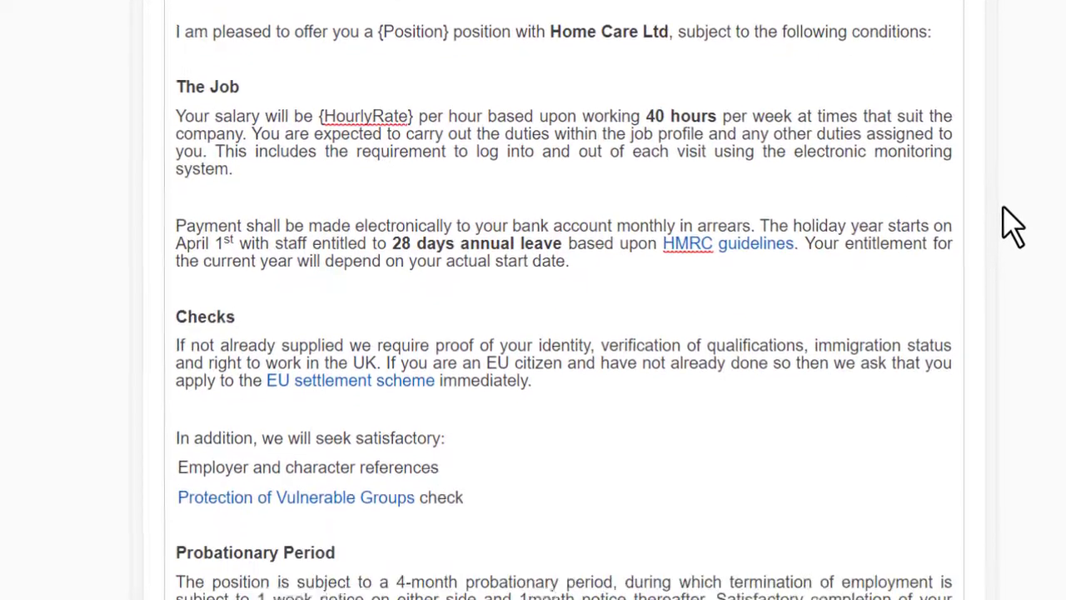
scroll(1010, 155, down, 5)
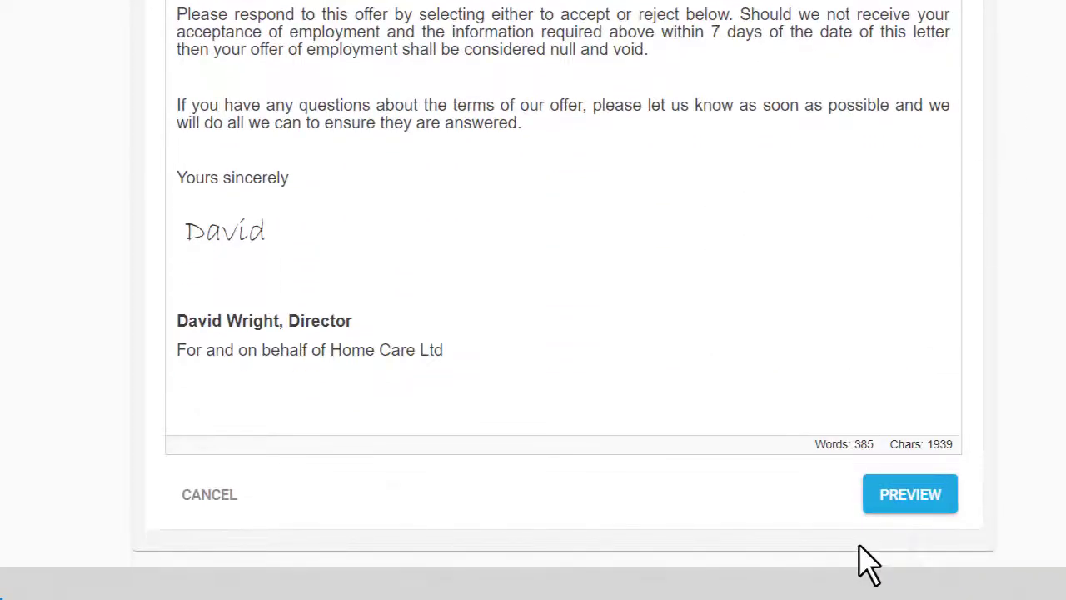
click(908, 498)
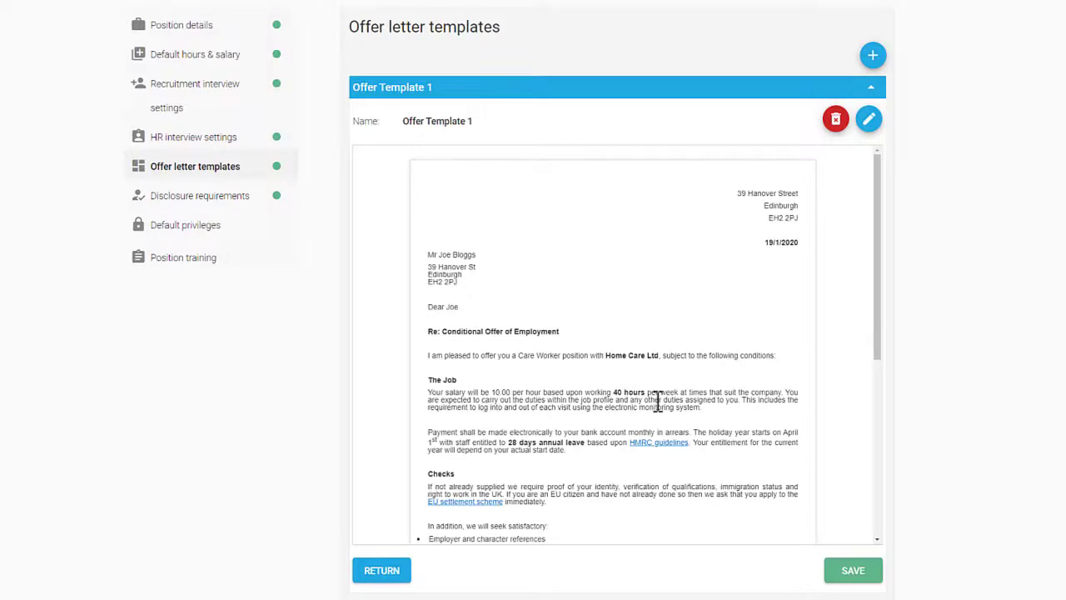
click(383, 572)
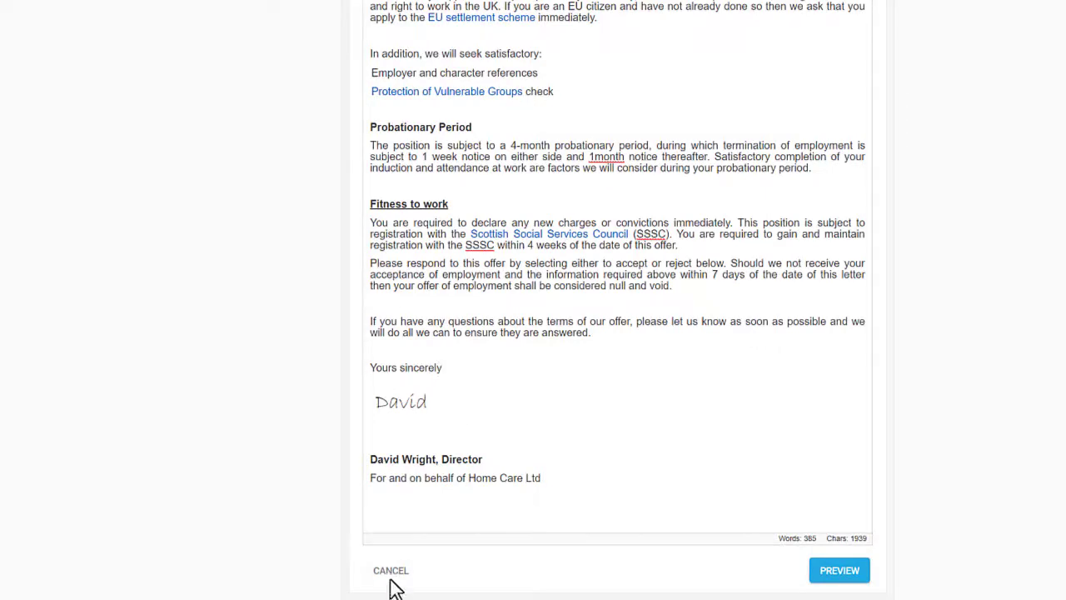
click(389, 574)
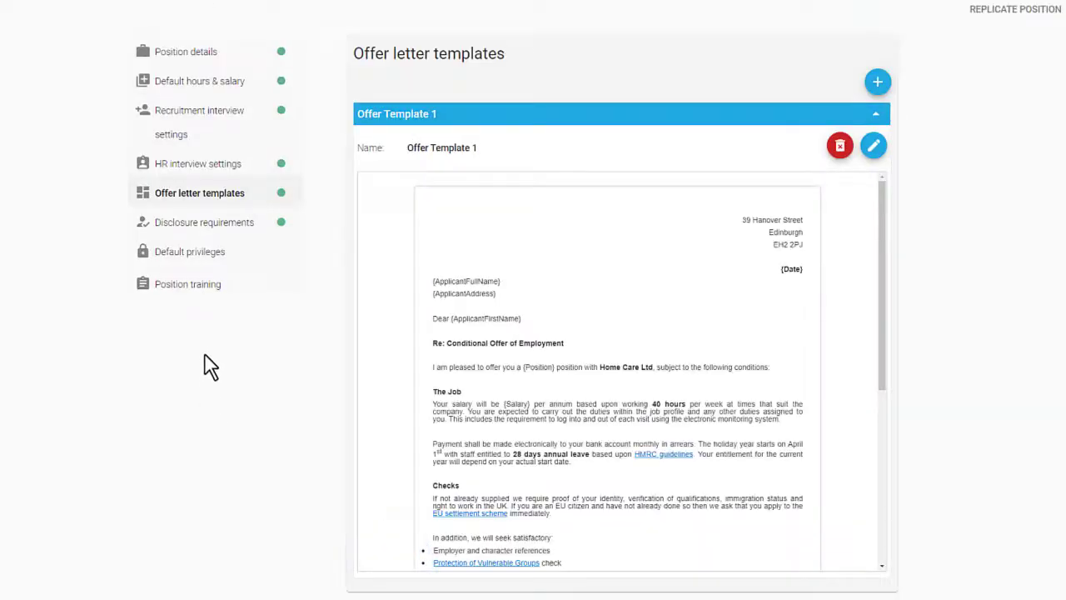
Step: In the disclosure requirements, enable and disable PVG regulated work with children again, and save
click(213, 225)
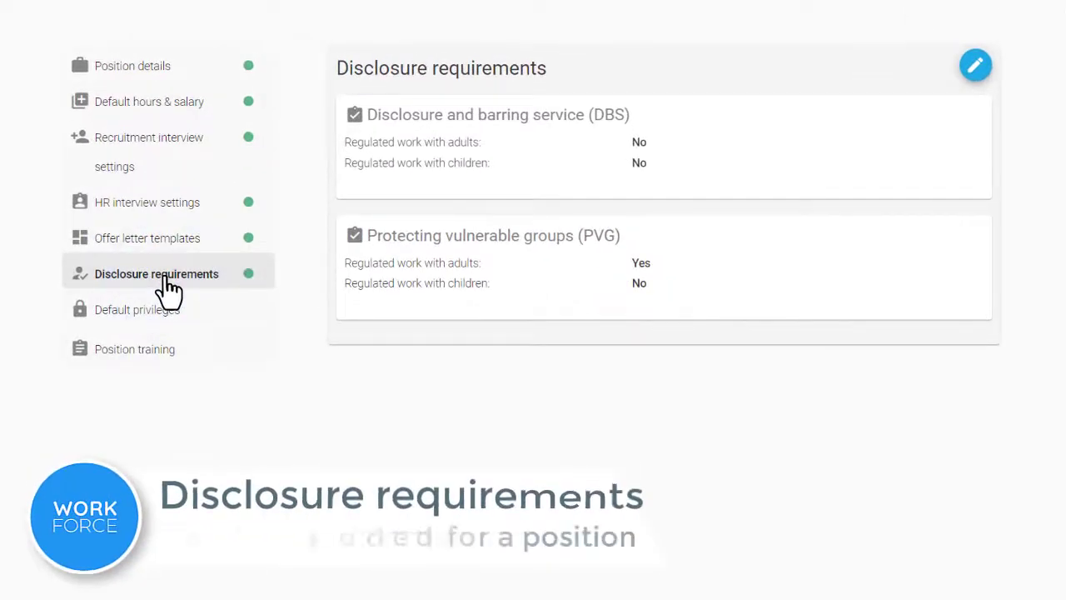
click(973, 70)
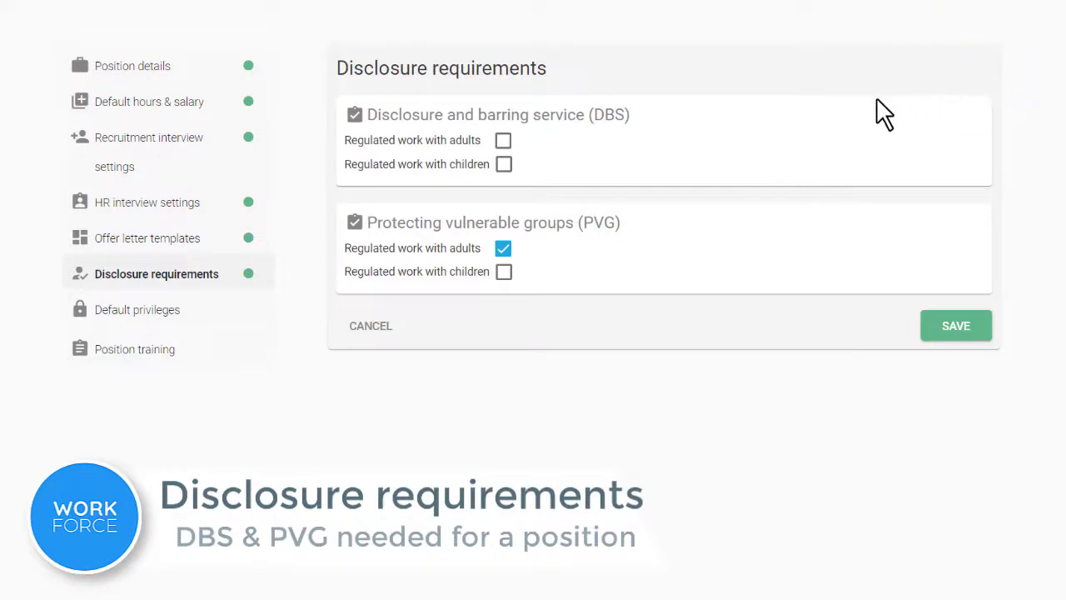
click(502, 274)
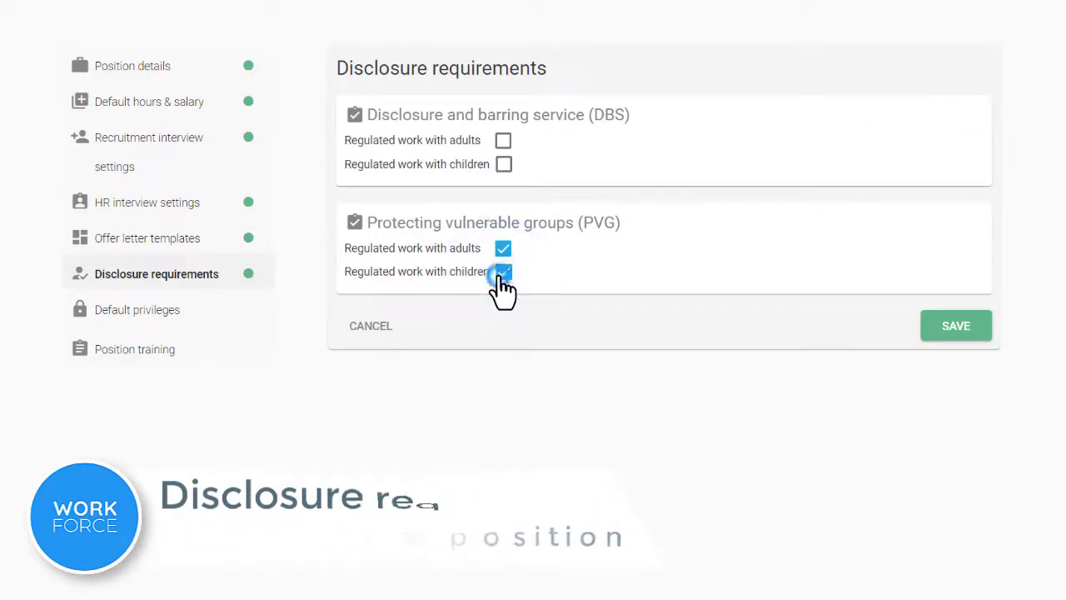
click(502, 274)
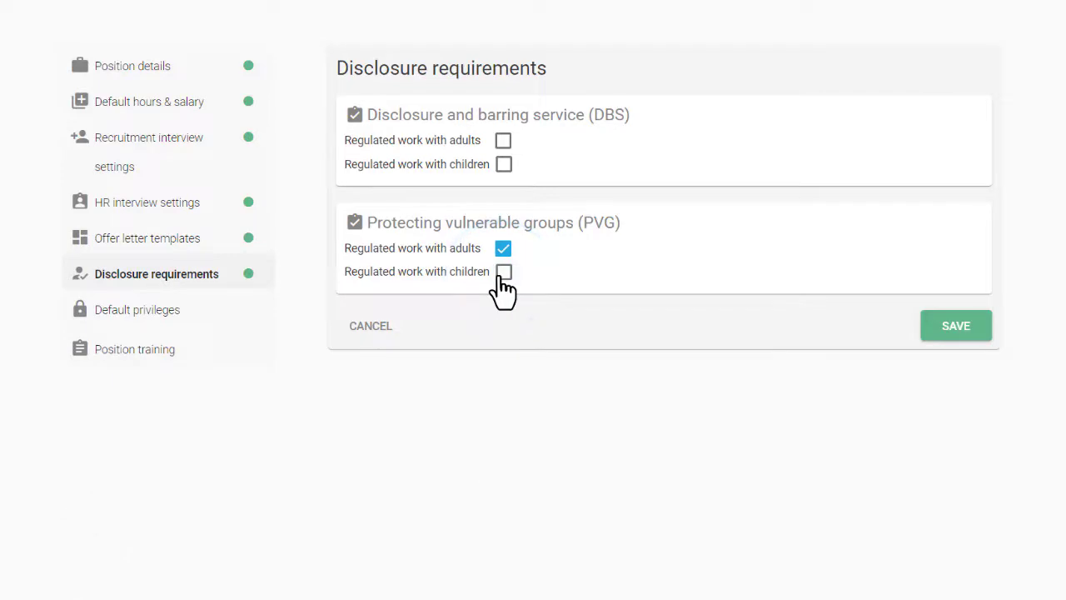
click(958, 335)
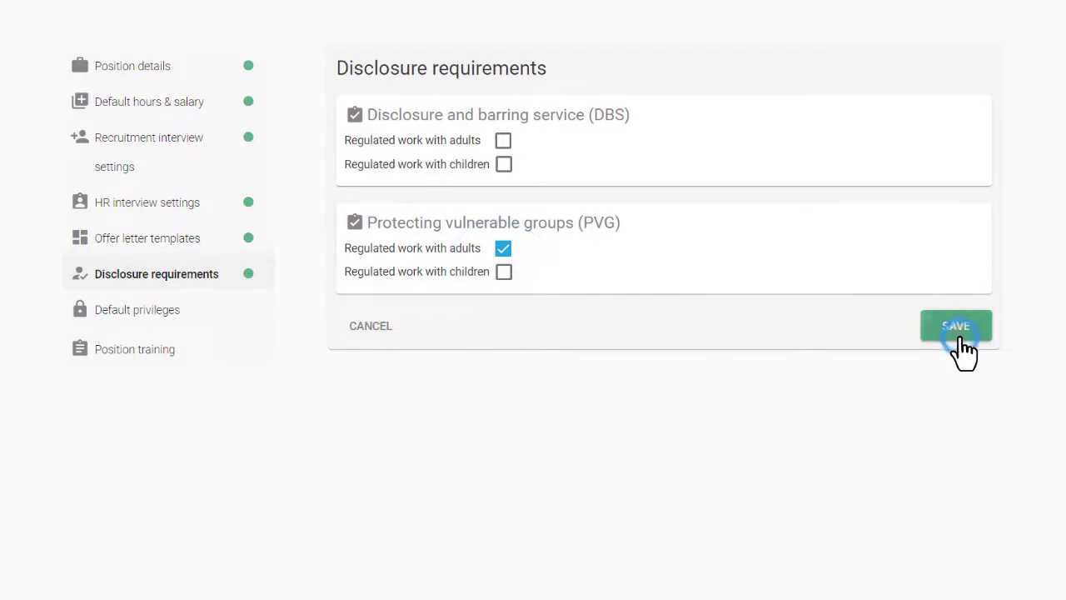
Step: Review the Recruitment section of the position's default privileges and collapse it again
click(202, 315)
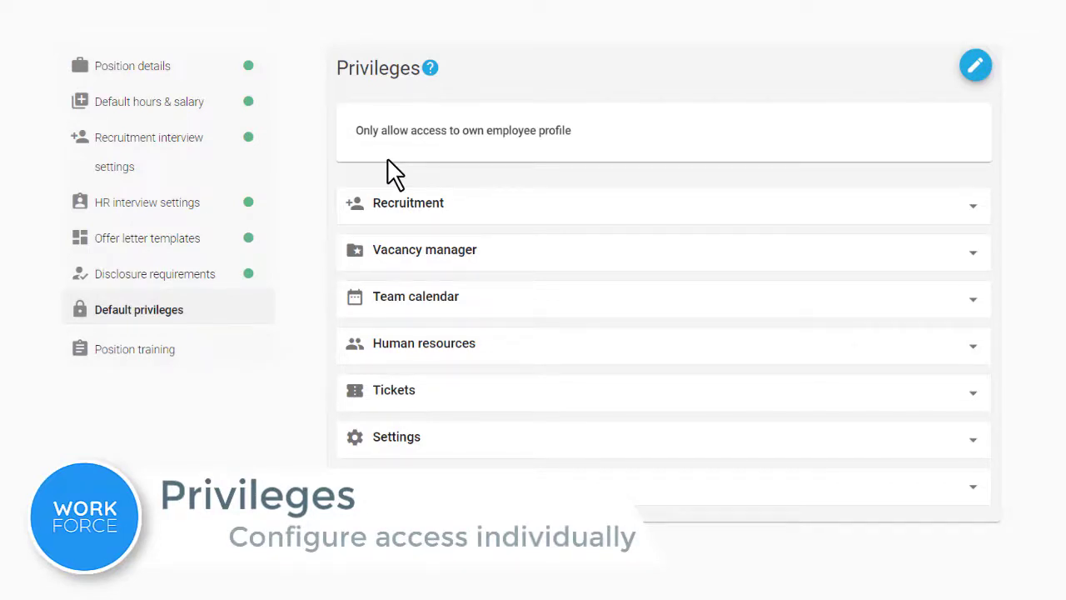
click(972, 218)
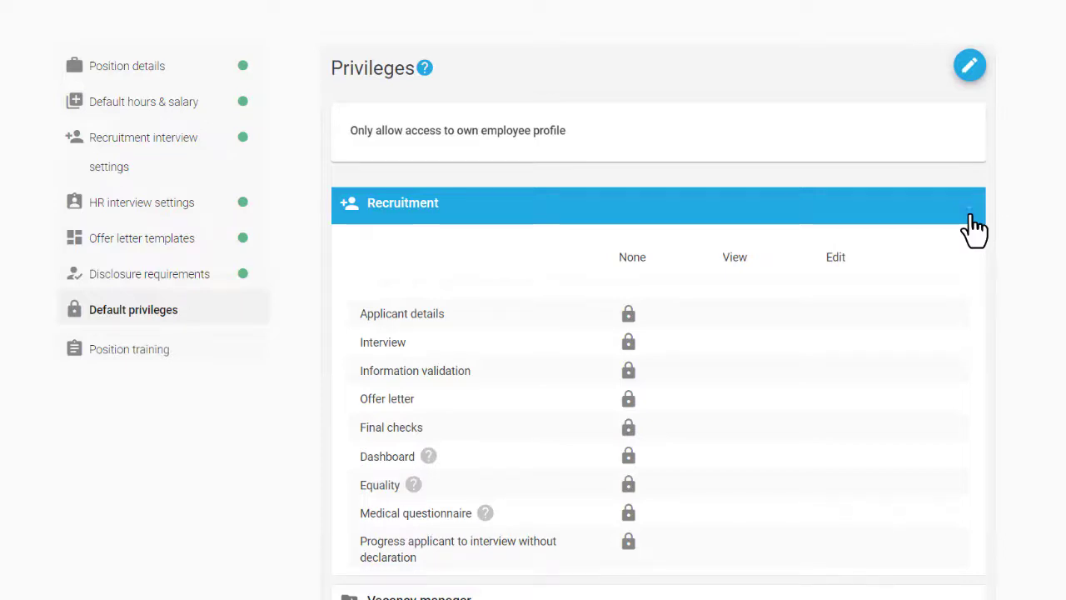
click(971, 217)
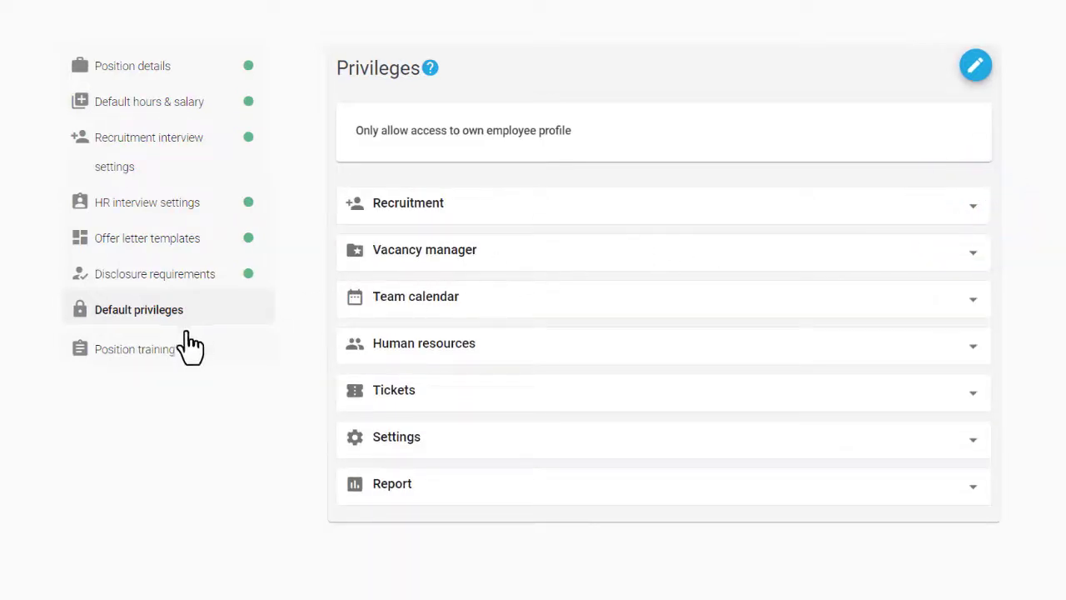
Step: Filter the position's training courses by the Preliminary category and then by Induction
click(136, 365)
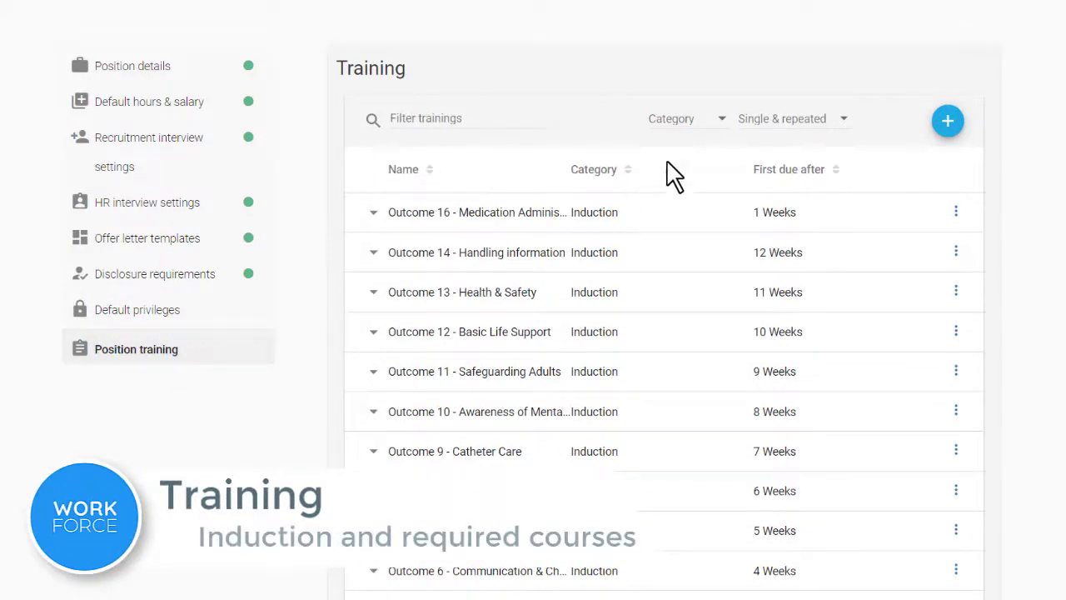
click(718, 121)
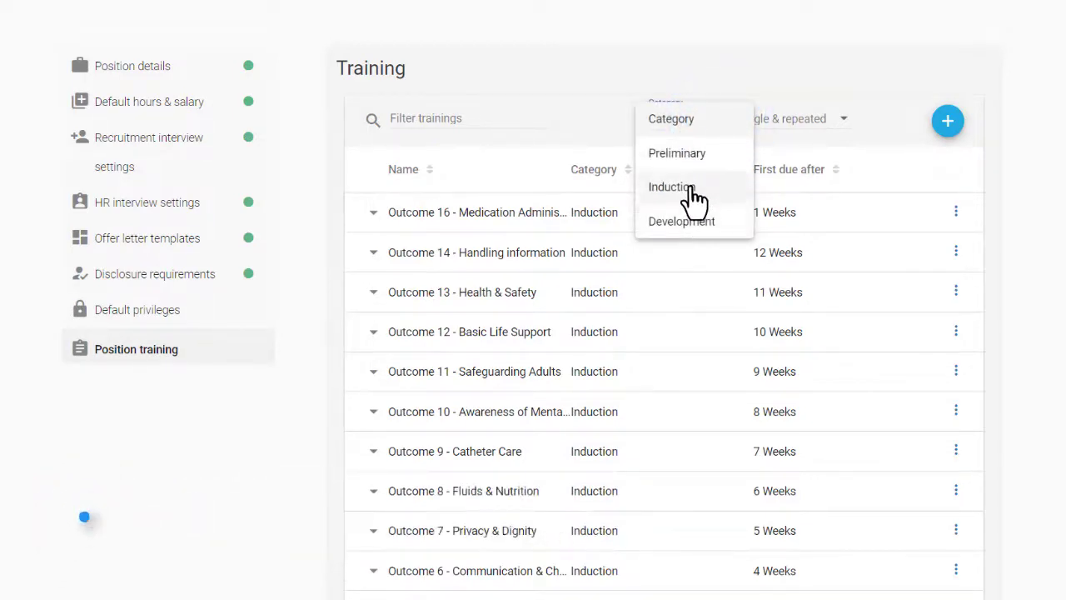
click(701, 164)
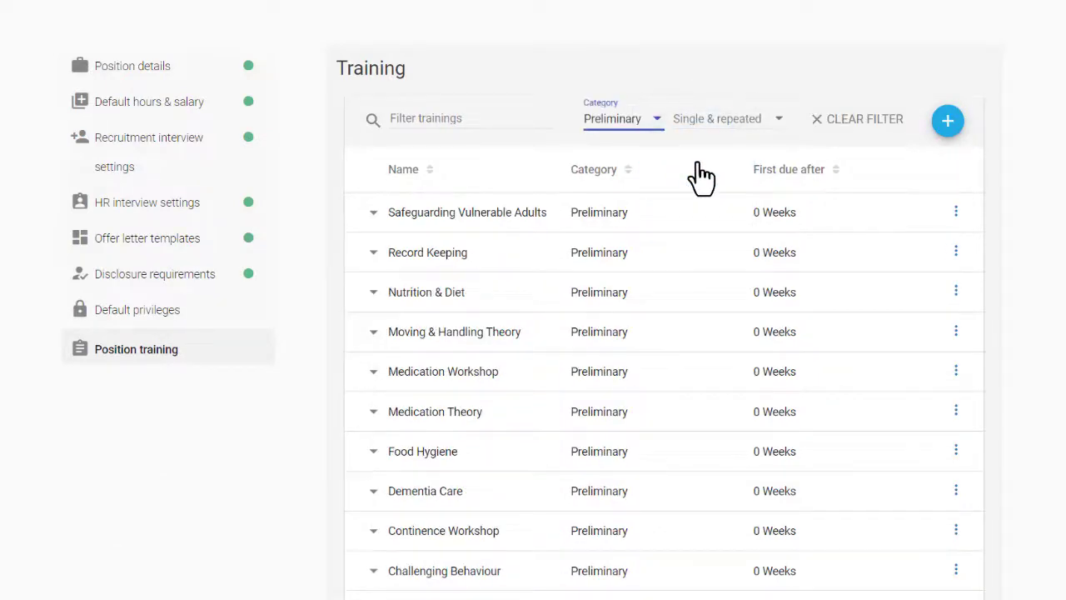
click(656, 133)
click(642, 164)
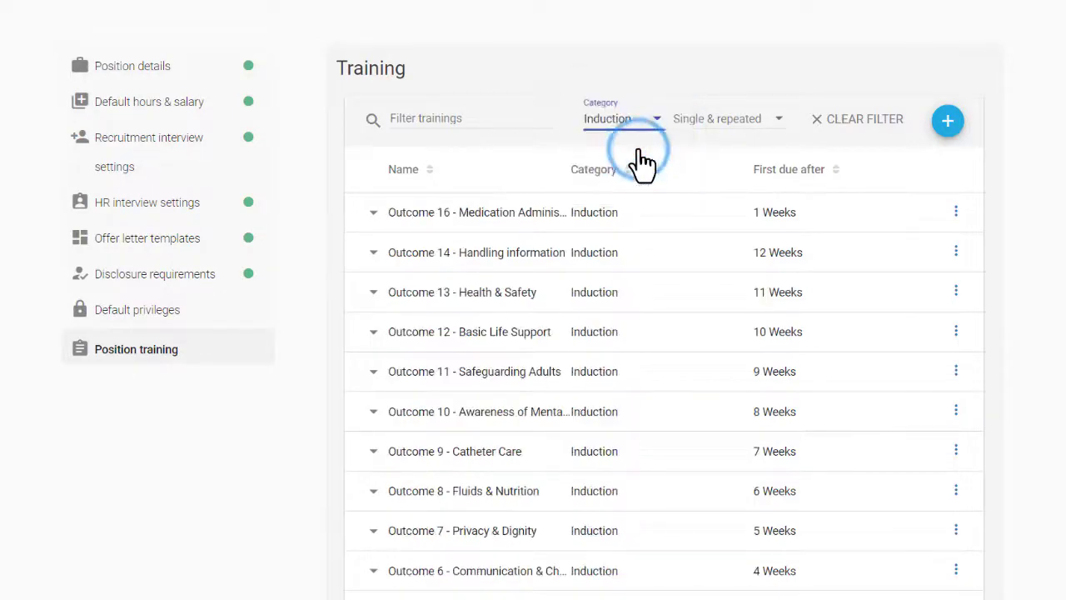